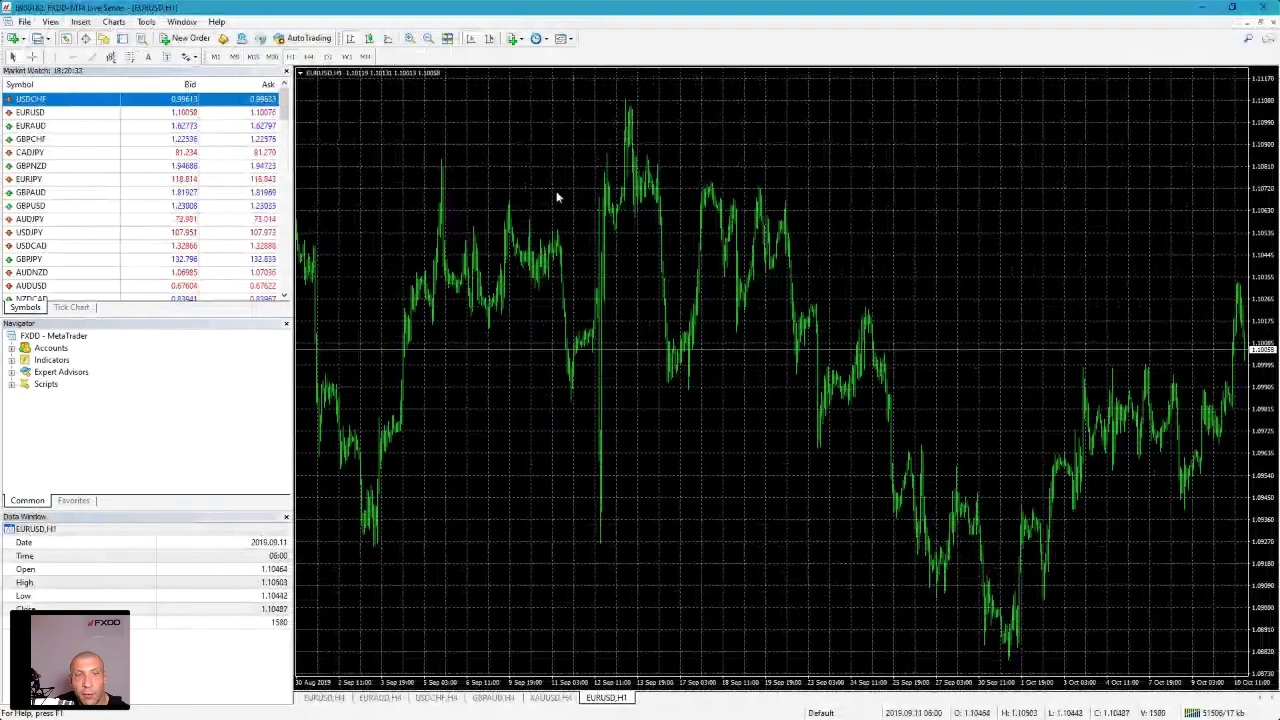
Apply the "Bollinger band trading in trend" template to the EURUSD H1 chart.
right_click(557, 192)
mouse_move(604, 292)
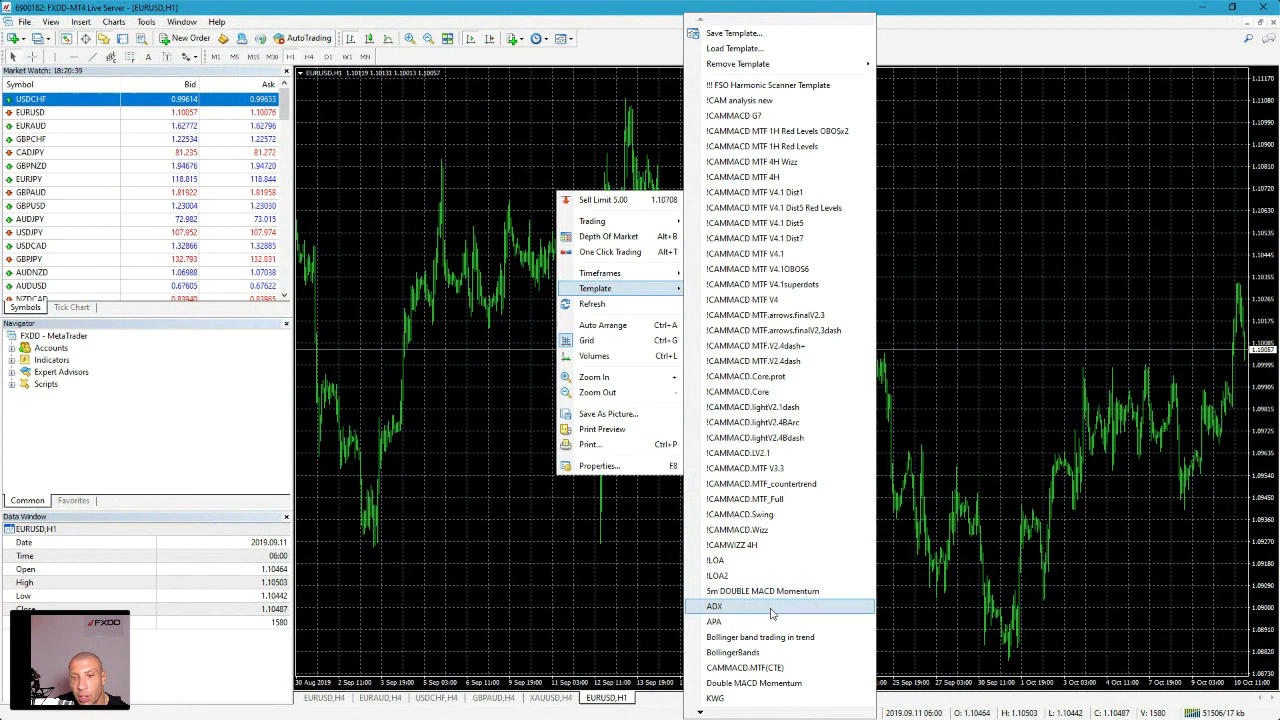
click(760, 637)
Apply the "!CAMMACD G7" template to the EURUSD H1 chart and narrow the side panels to widen the chart area.
right_click(651, 245)
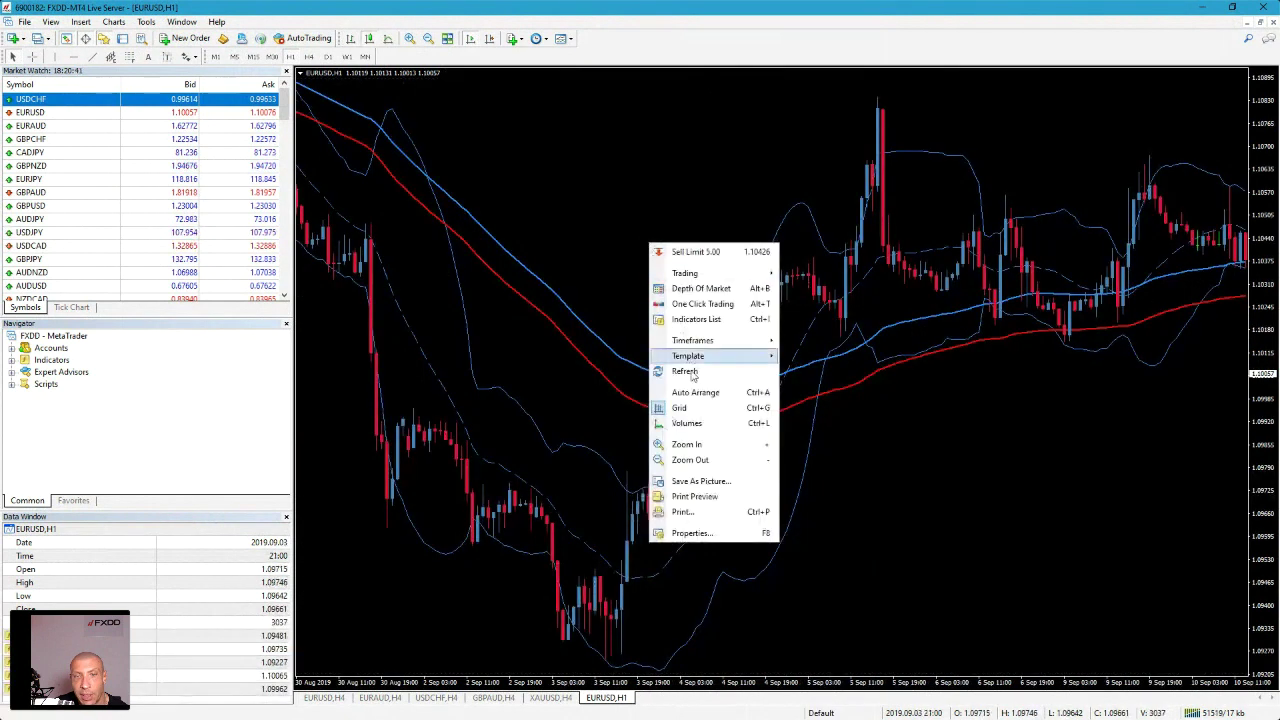
mouse_move(689, 358)
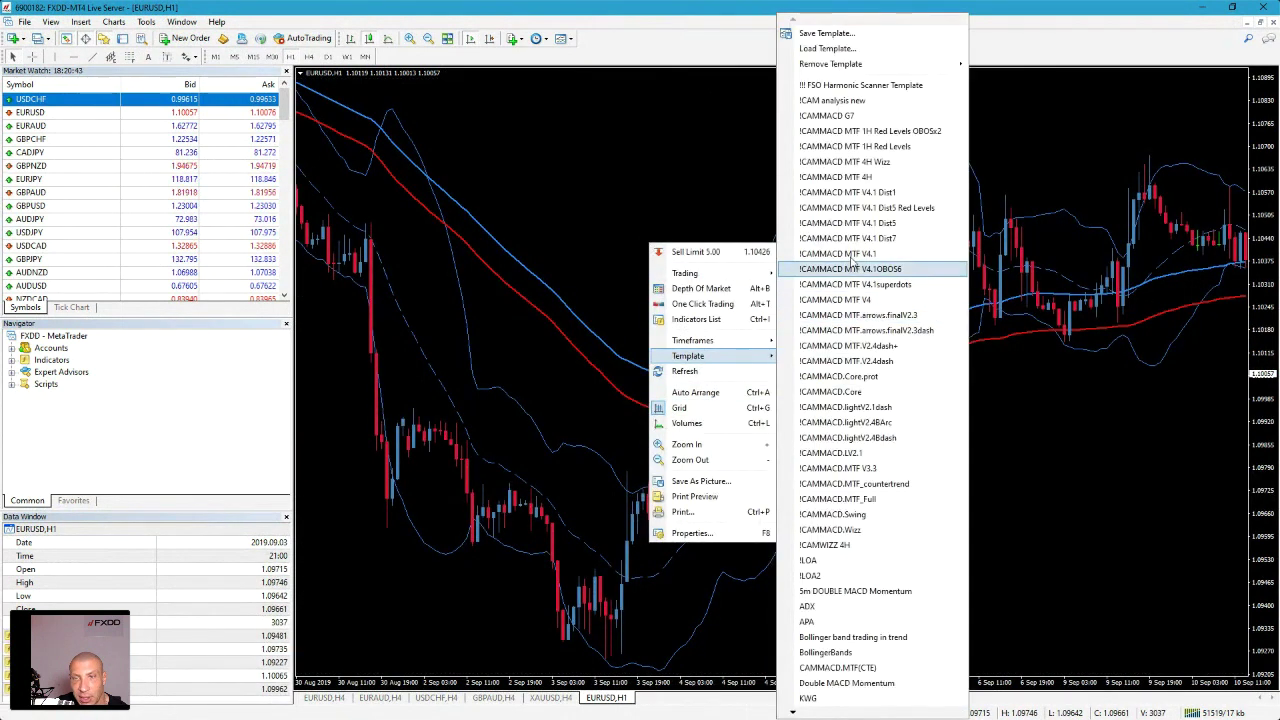
click(872, 115)
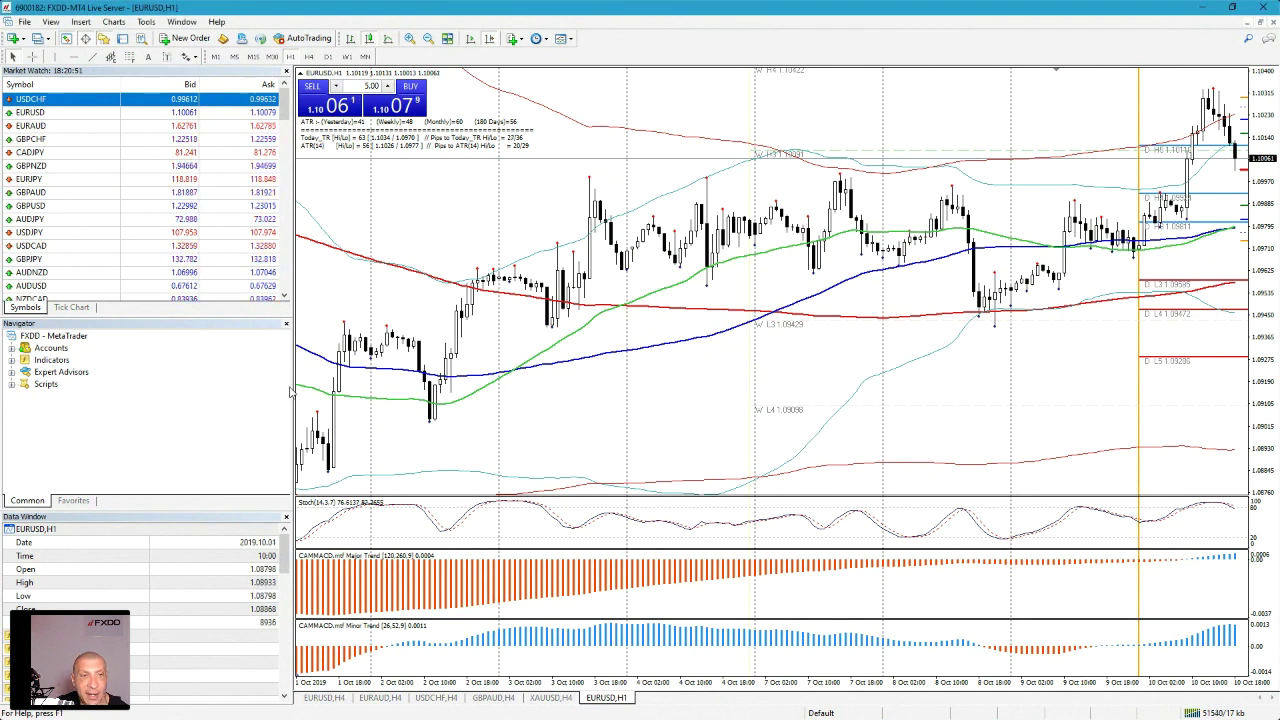
drag(294, 392, 143, 392)
Delete the CAMMACD.mtf Major Trend and CAMMACD.mtf Minor Trend indicator windows below the chart.
right_click(402, 569)
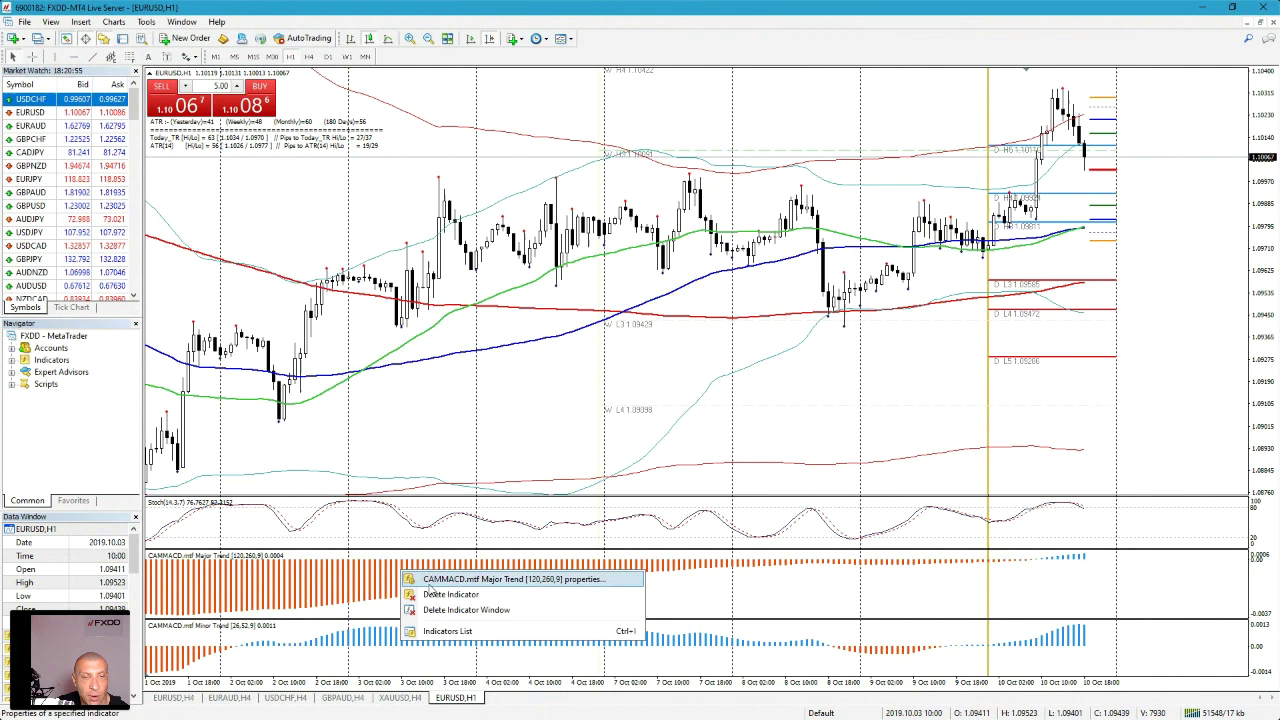
click(430, 610)
right_click(394, 623)
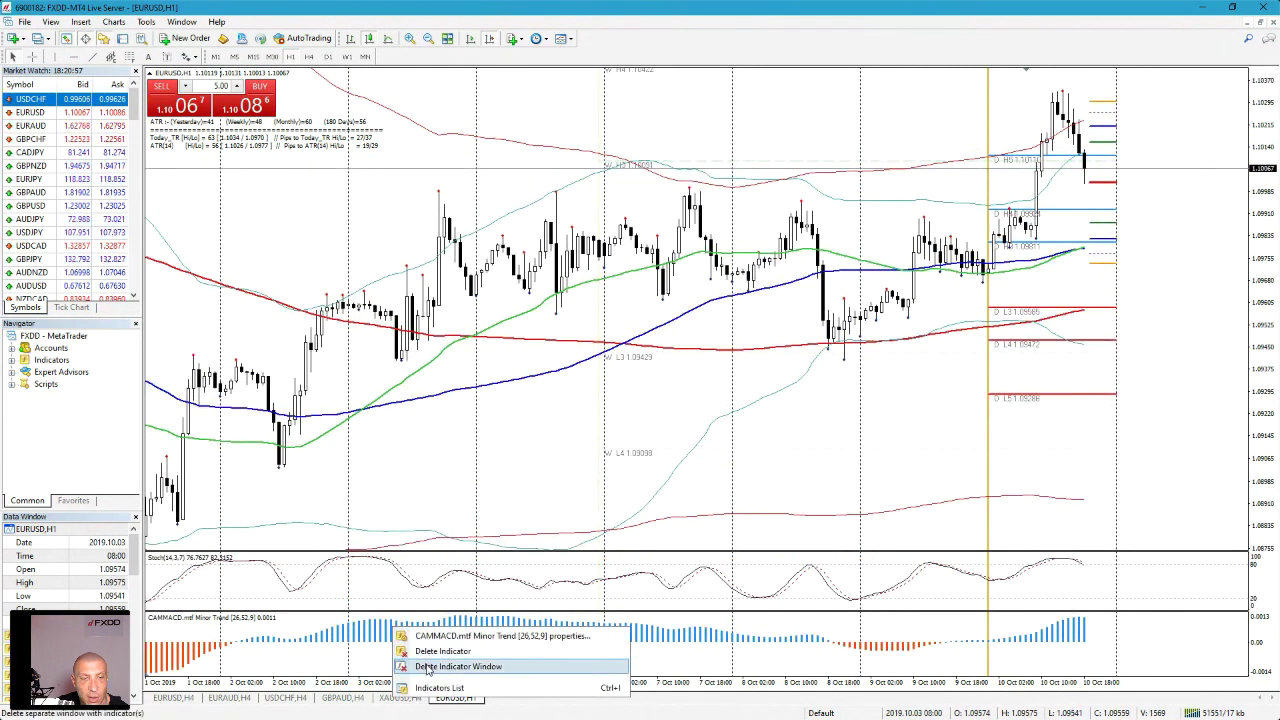
click(425, 664)
Remove the ecs.atr-pro, ecs.camarilla-pro and ecs.dots indicators from the main EURUSD chart.
right_click(484, 205)
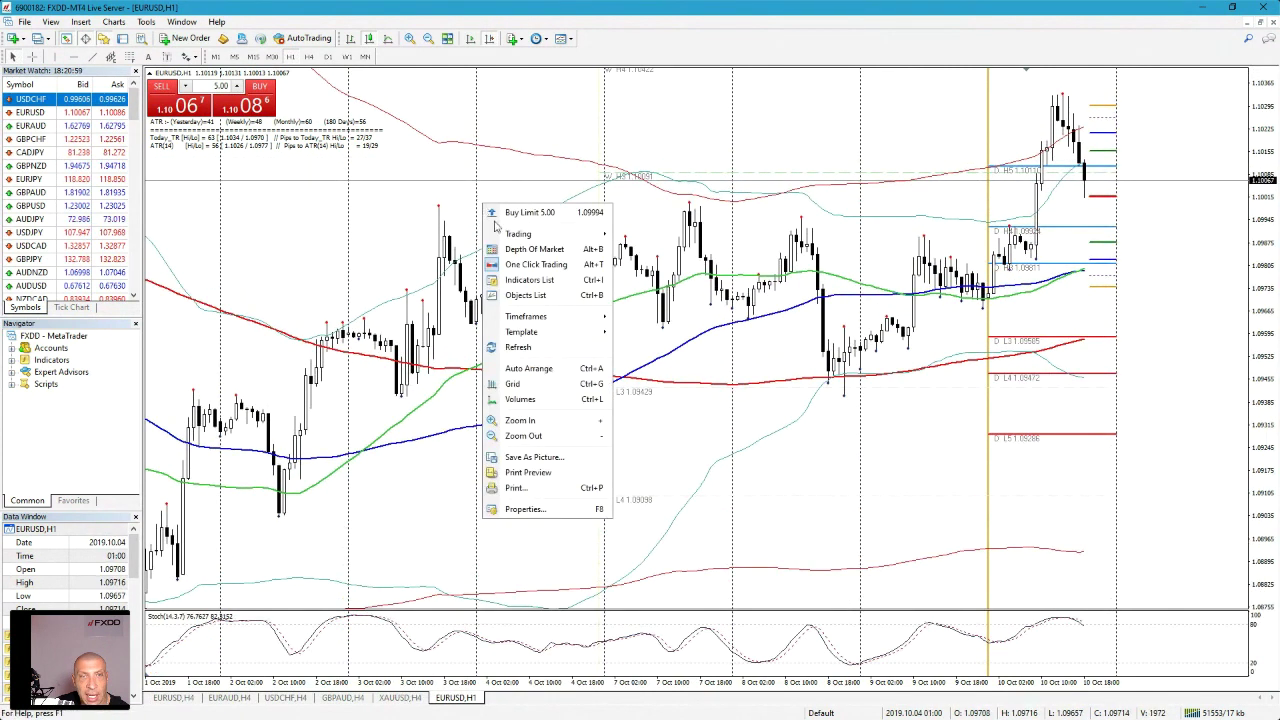
click(527, 290)
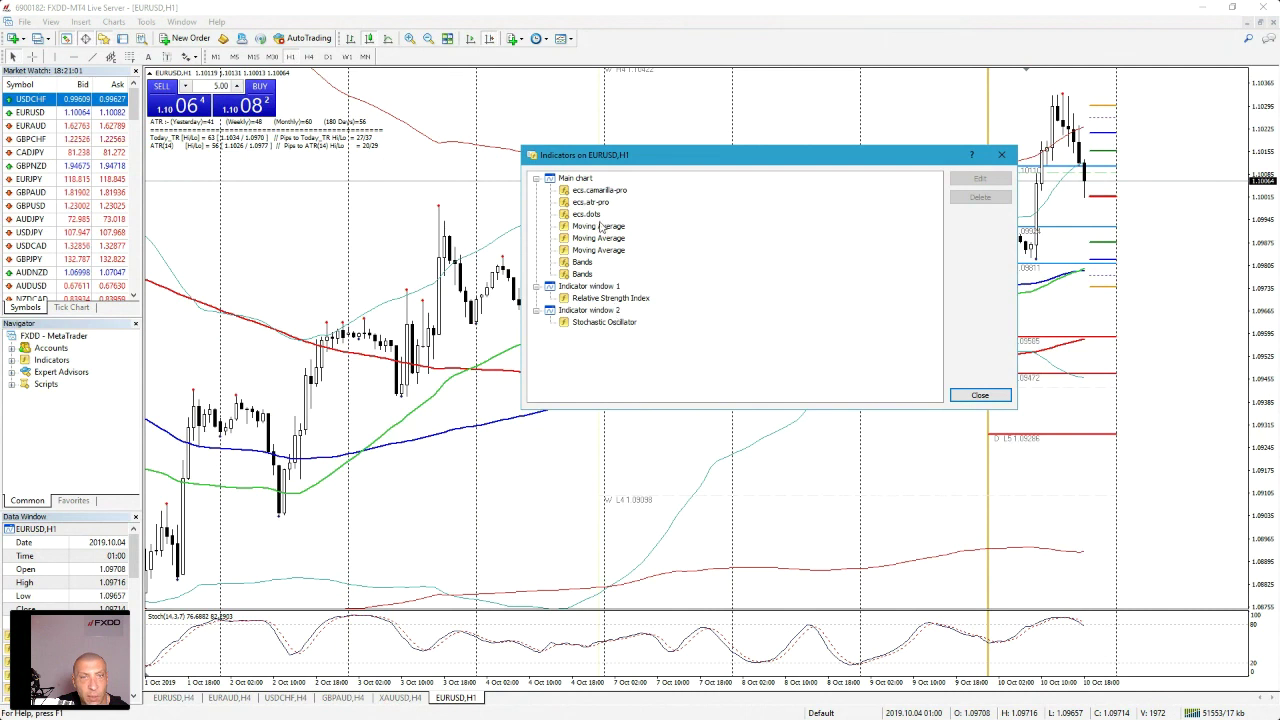
click(597, 203)
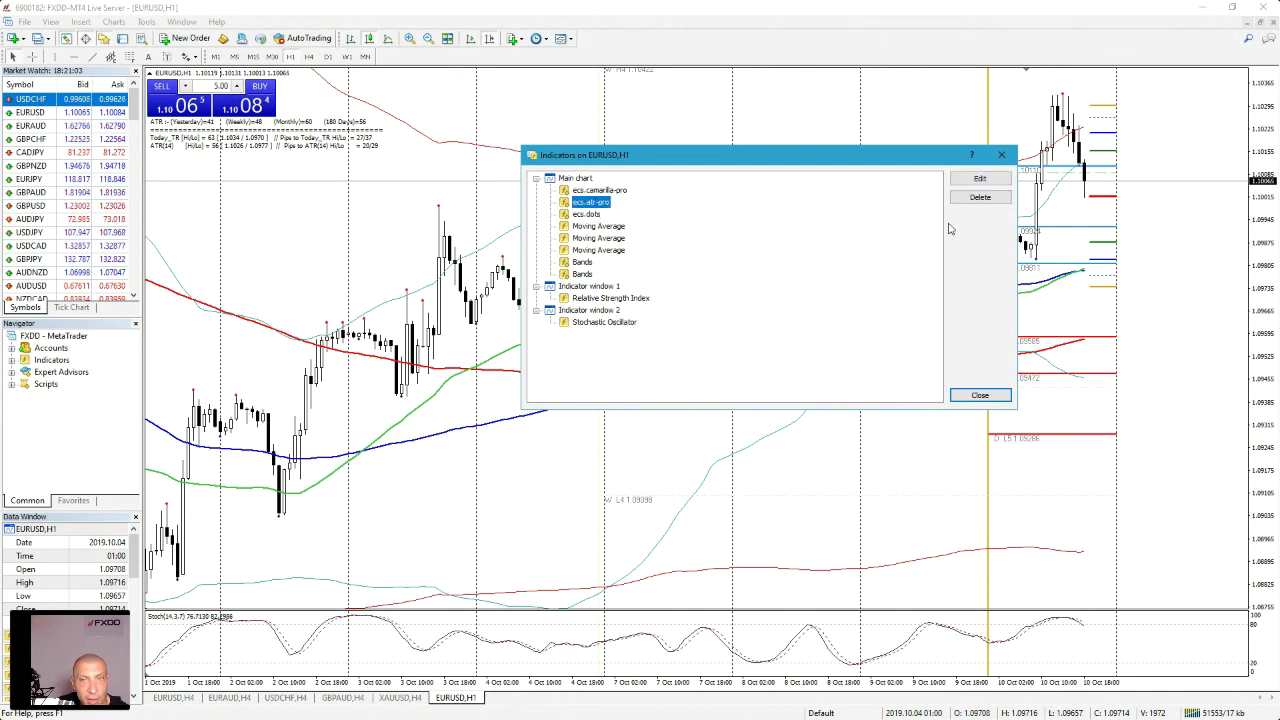
click(980, 197)
click(625, 191)
key(Delete)
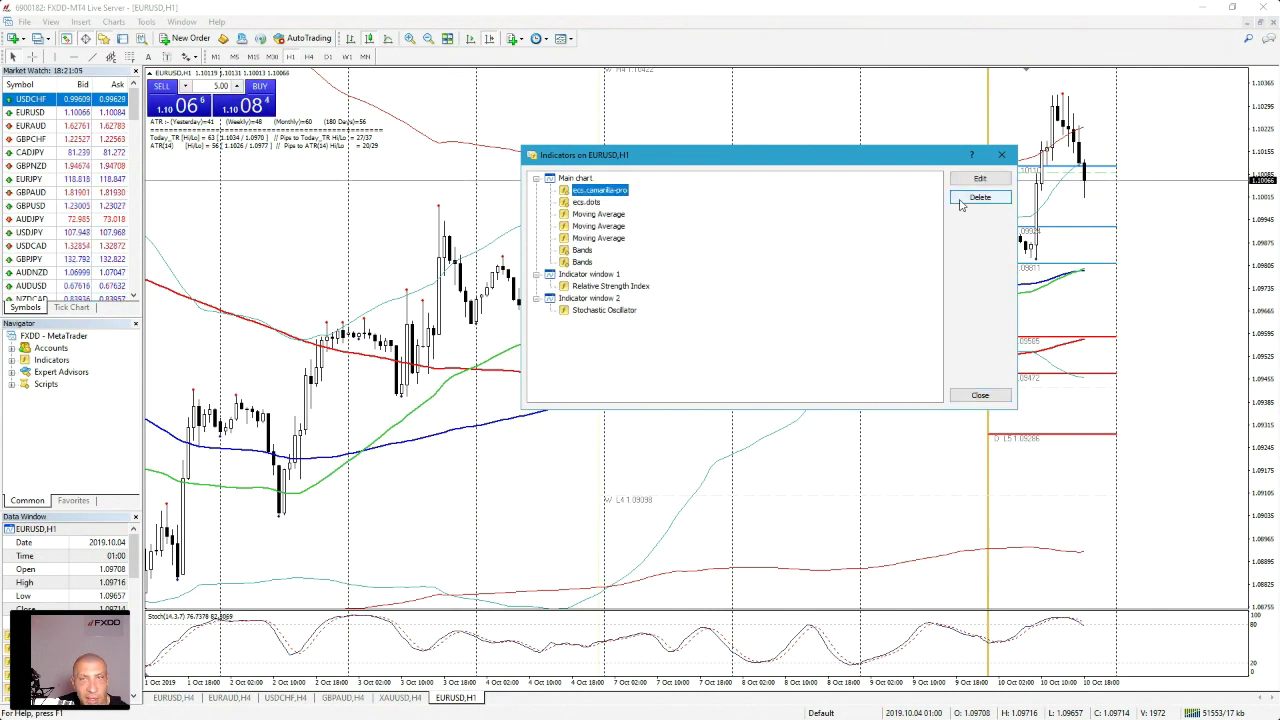
click(586, 190)
click(980, 197)
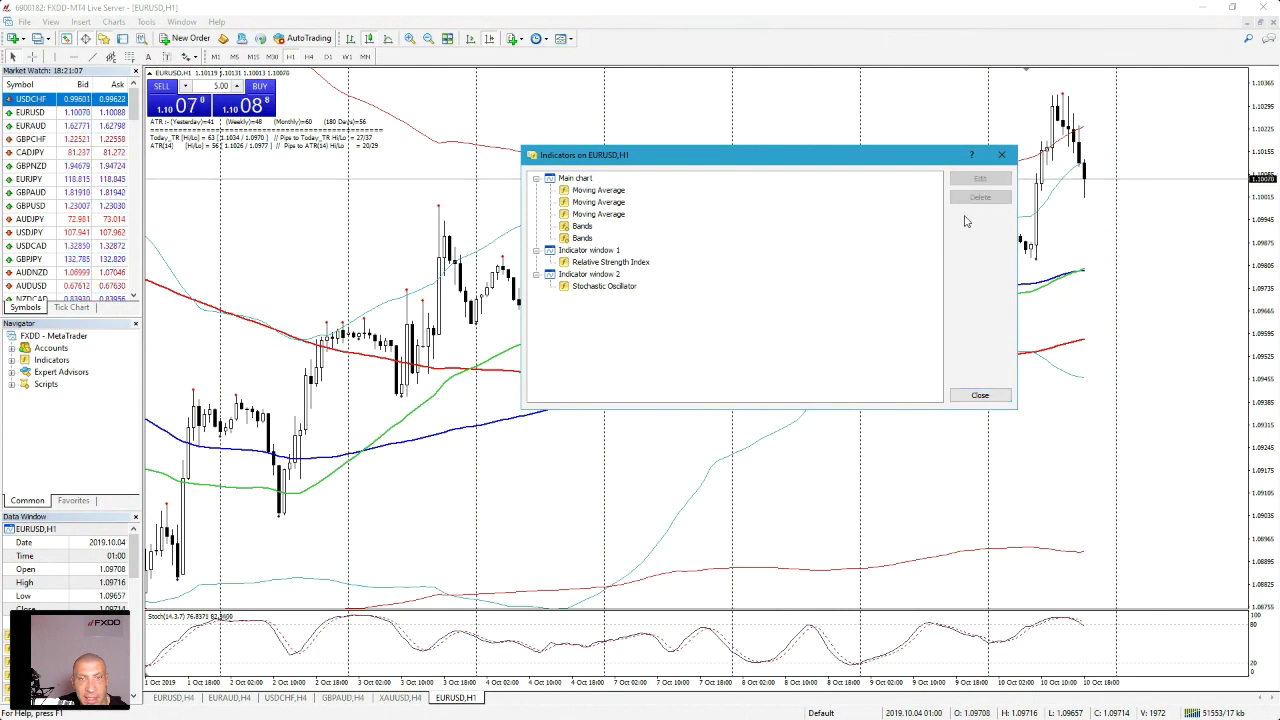
click(979, 394)
Review the period, method and colour settings of the three Moving Average indicators on the main chart.
mouse_move(972, 358)
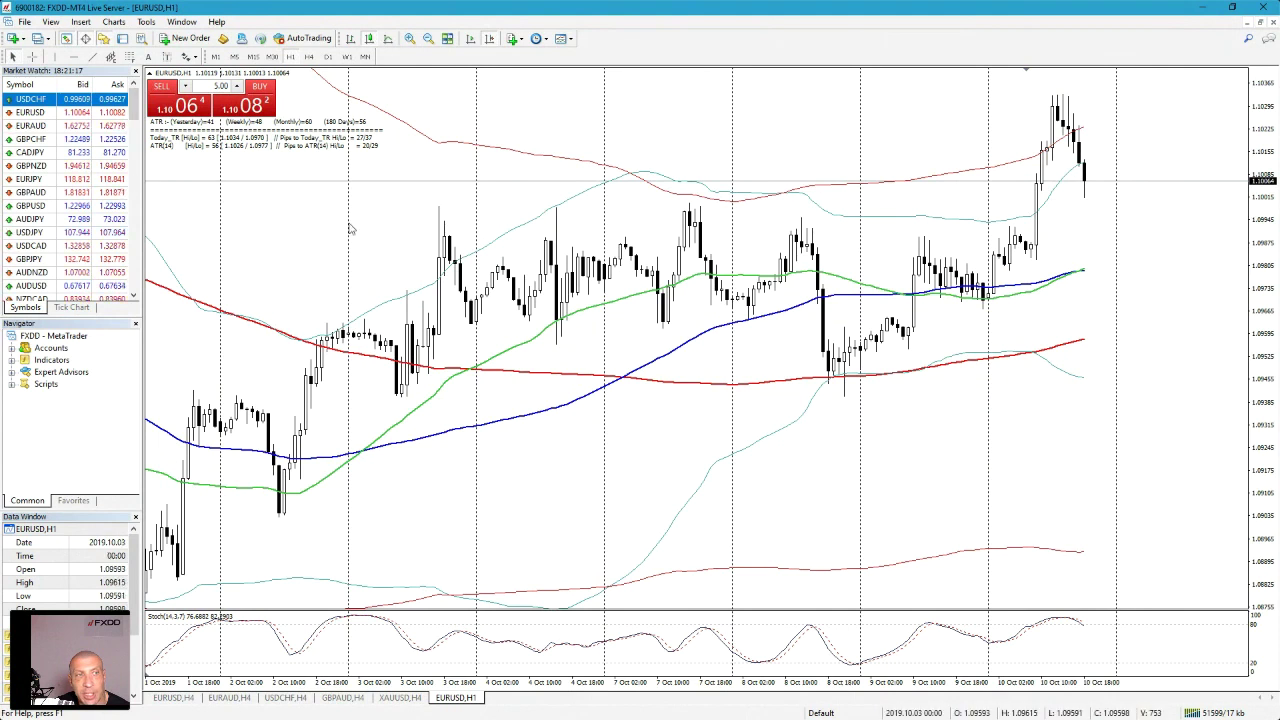
right_click(562, 123)
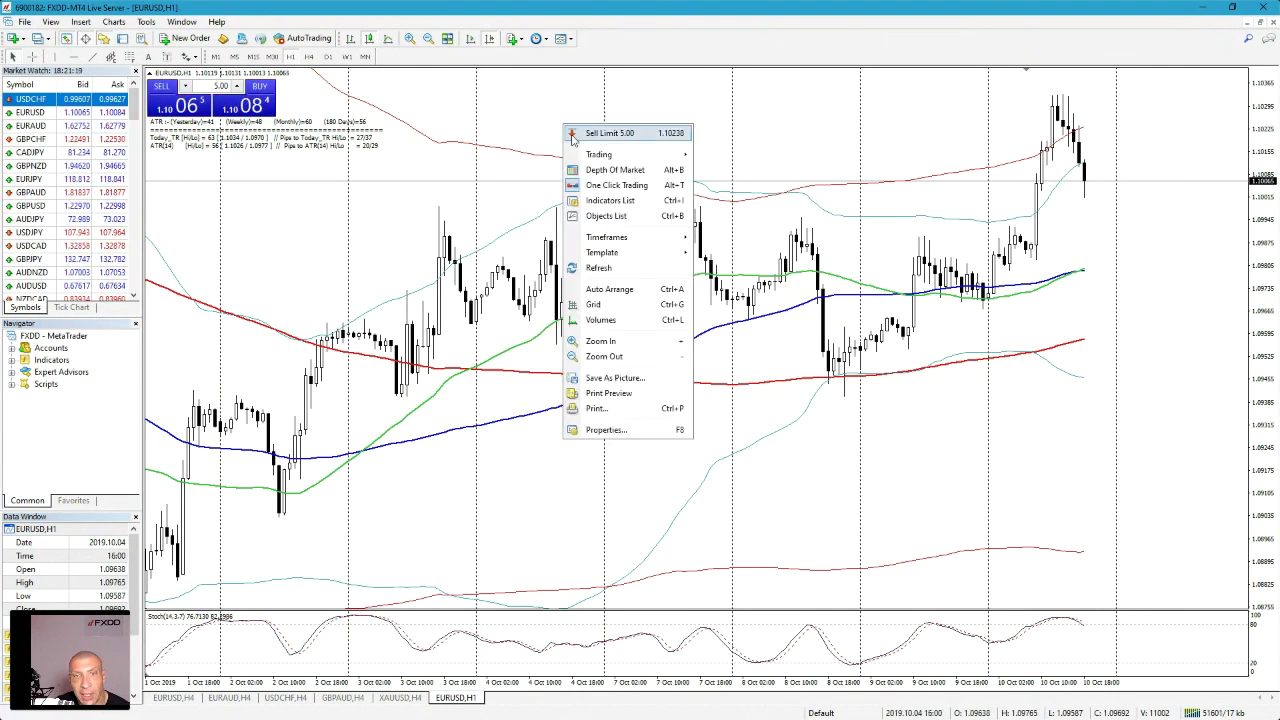
click(598, 198)
double_click(598, 202)
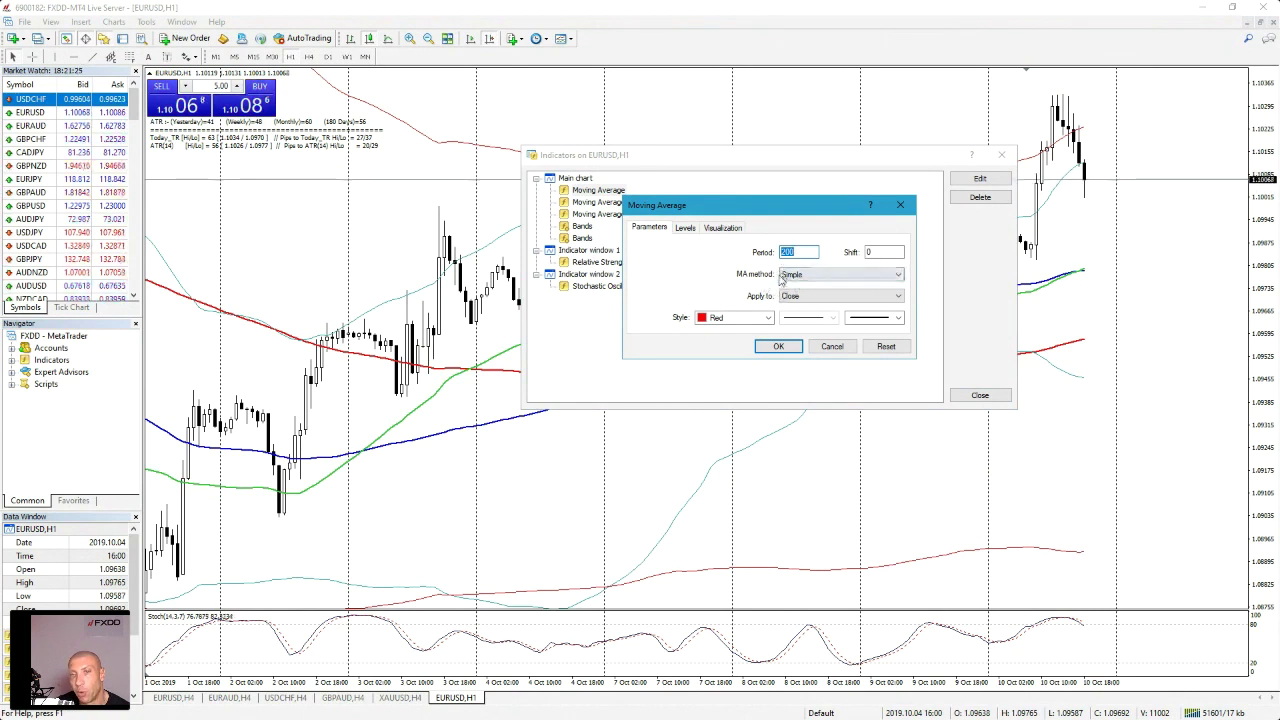
click(778, 347)
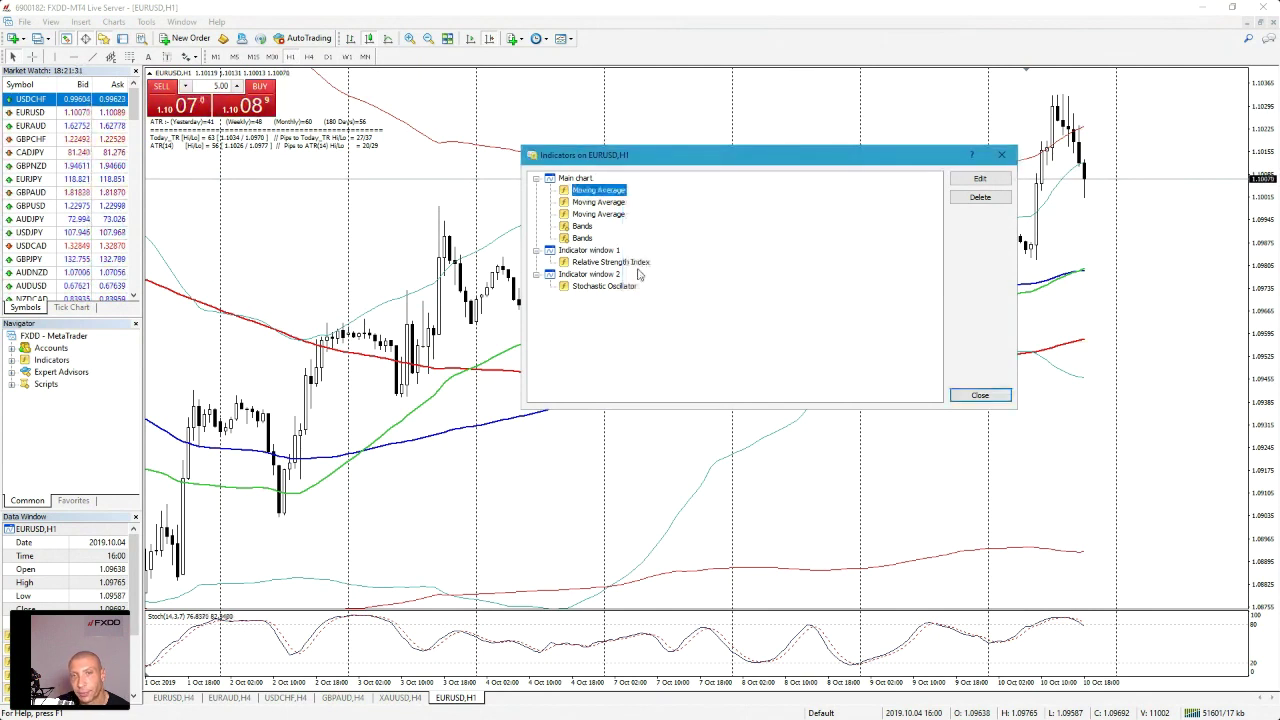
double_click(598, 202)
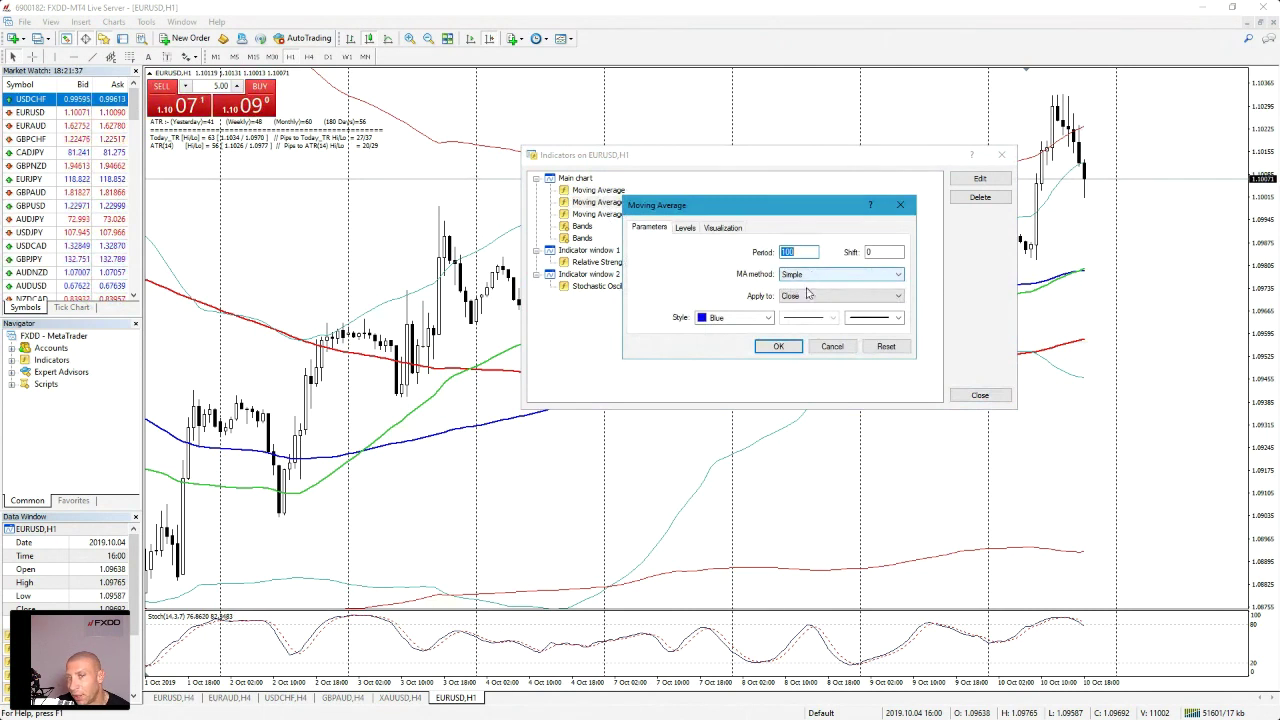
click(779, 346)
double_click(599, 215)
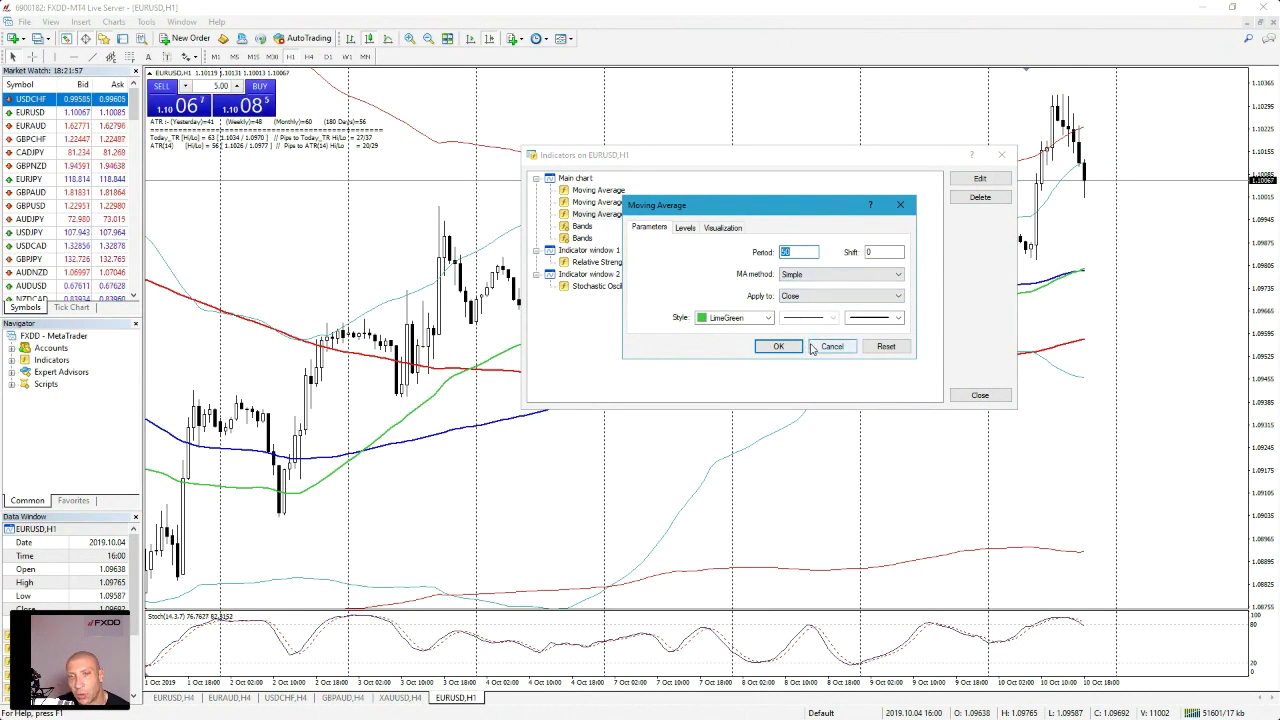
click(779, 347)
Check the period, shift and deviation inputs of both Bands indicators on the main chart.
double_click(577, 238)
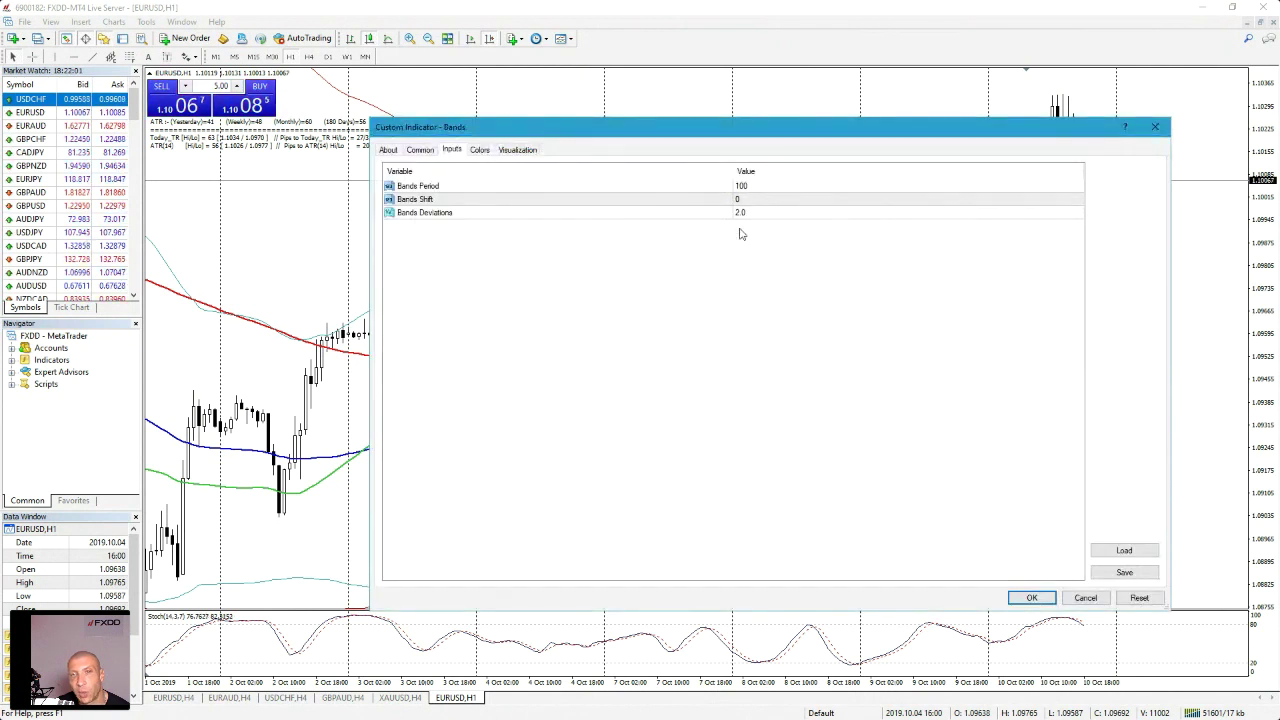
click(1031, 597)
double_click(585, 227)
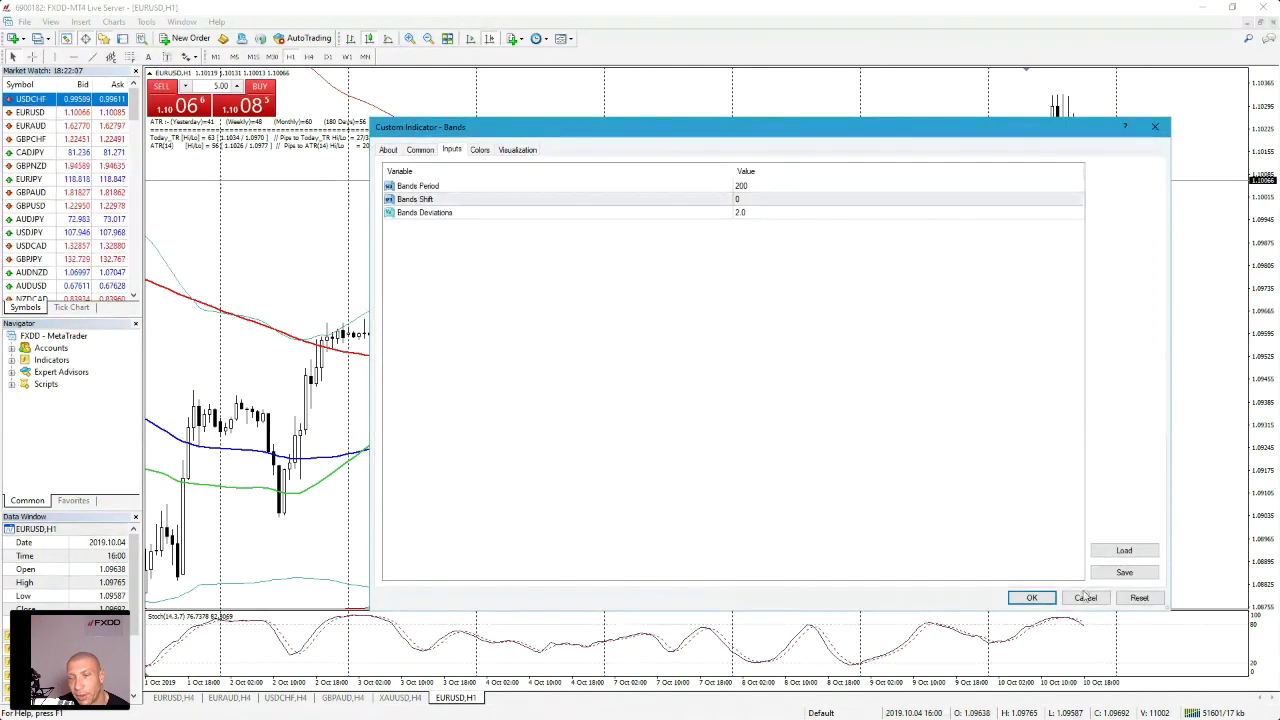
click(1031, 597)
Set the Relative Strength Index to display only on the Weekly timeframe instead of M15.
double_click(595, 264)
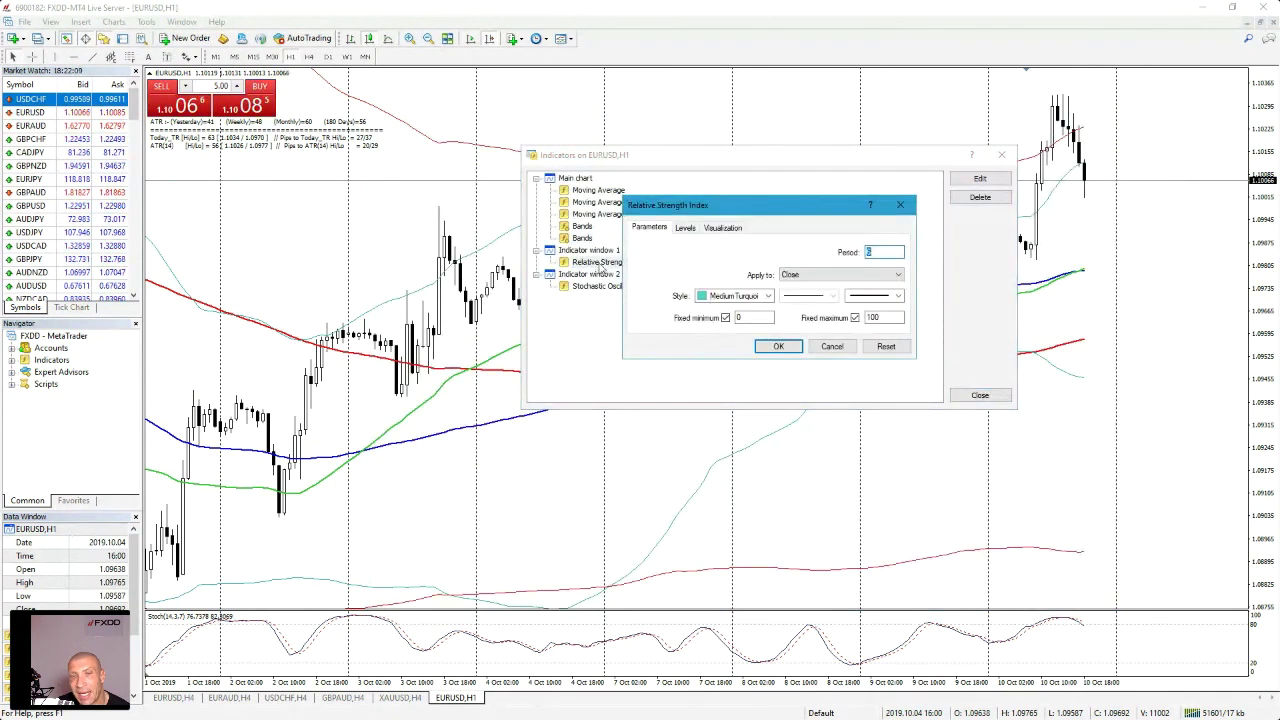
click(690, 229)
click(720, 228)
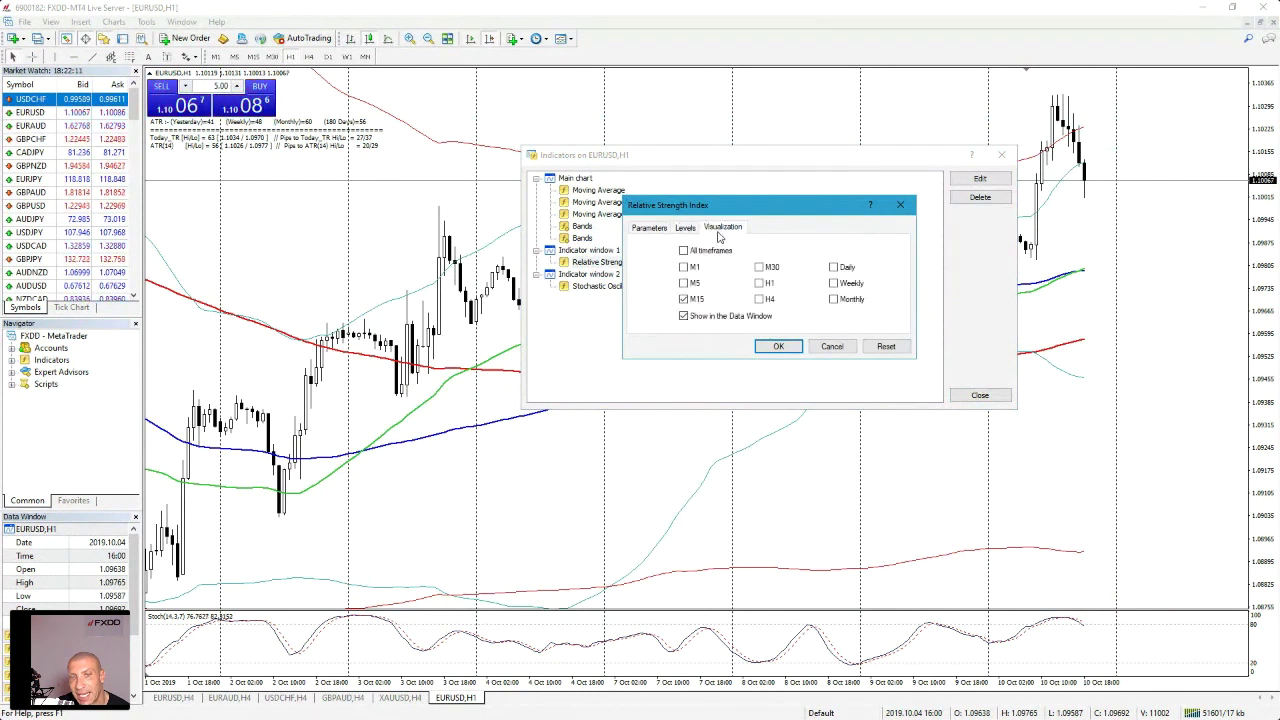
click(683, 299)
click(833, 283)
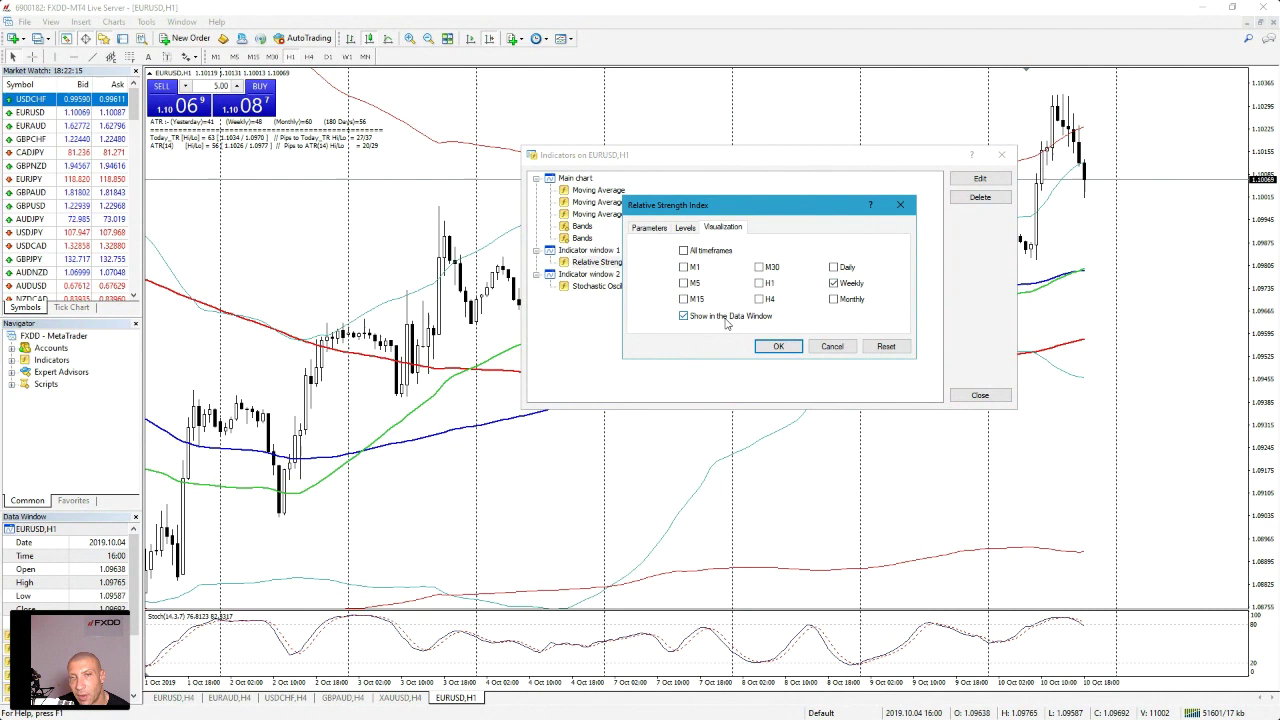
click(643, 232)
click(778, 346)
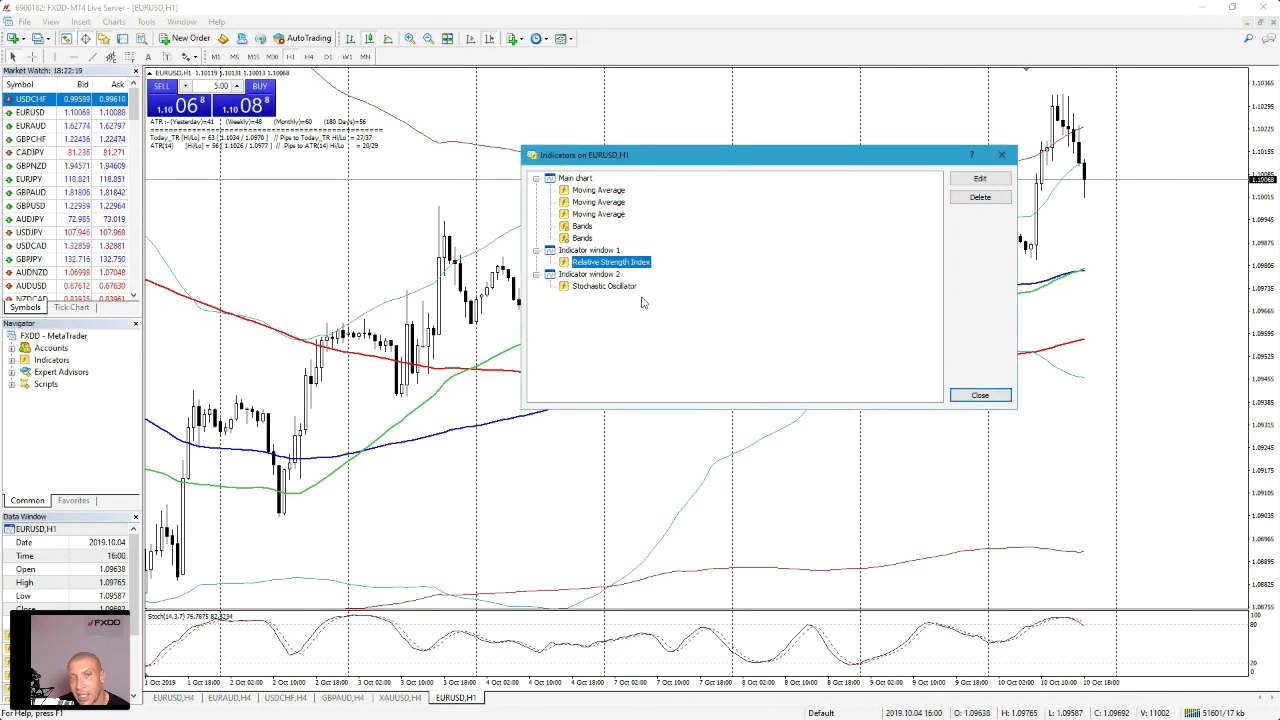
Check the Stochastic Oscillator's timeframe visibility and its %K, %D and slowing parameters, and close the indicators list.
double_click(603, 286)
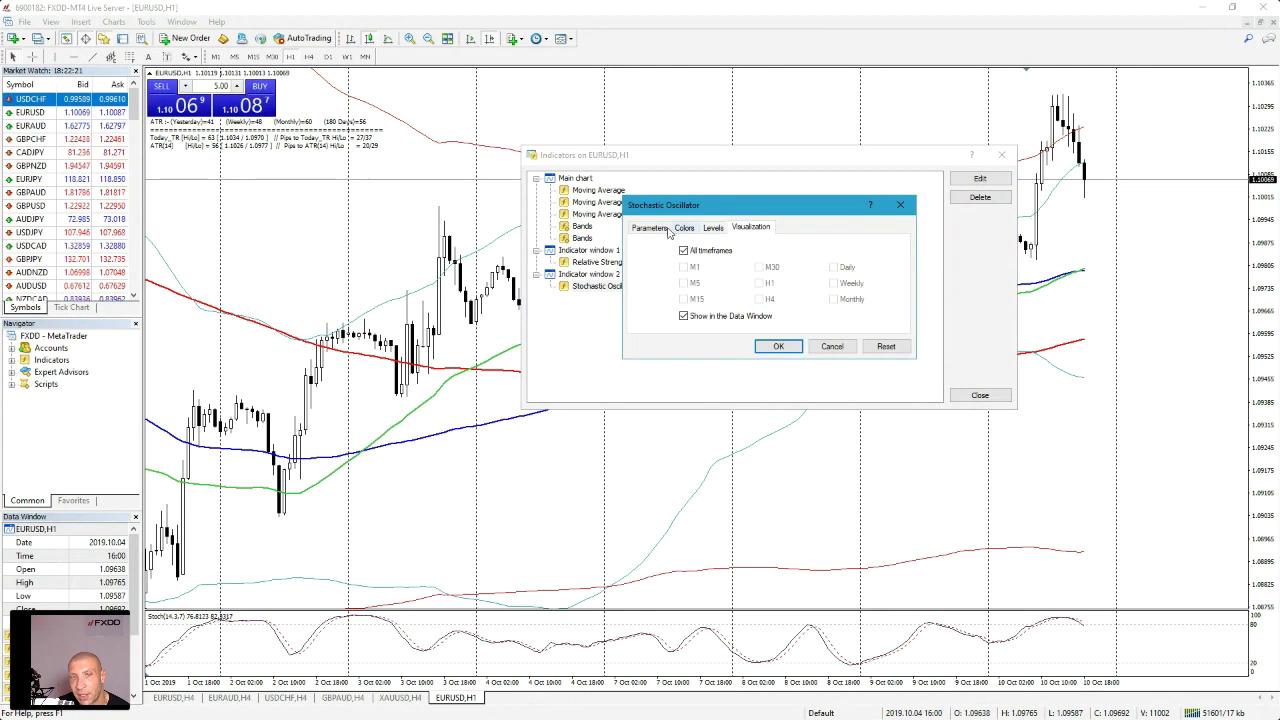
click(655, 228)
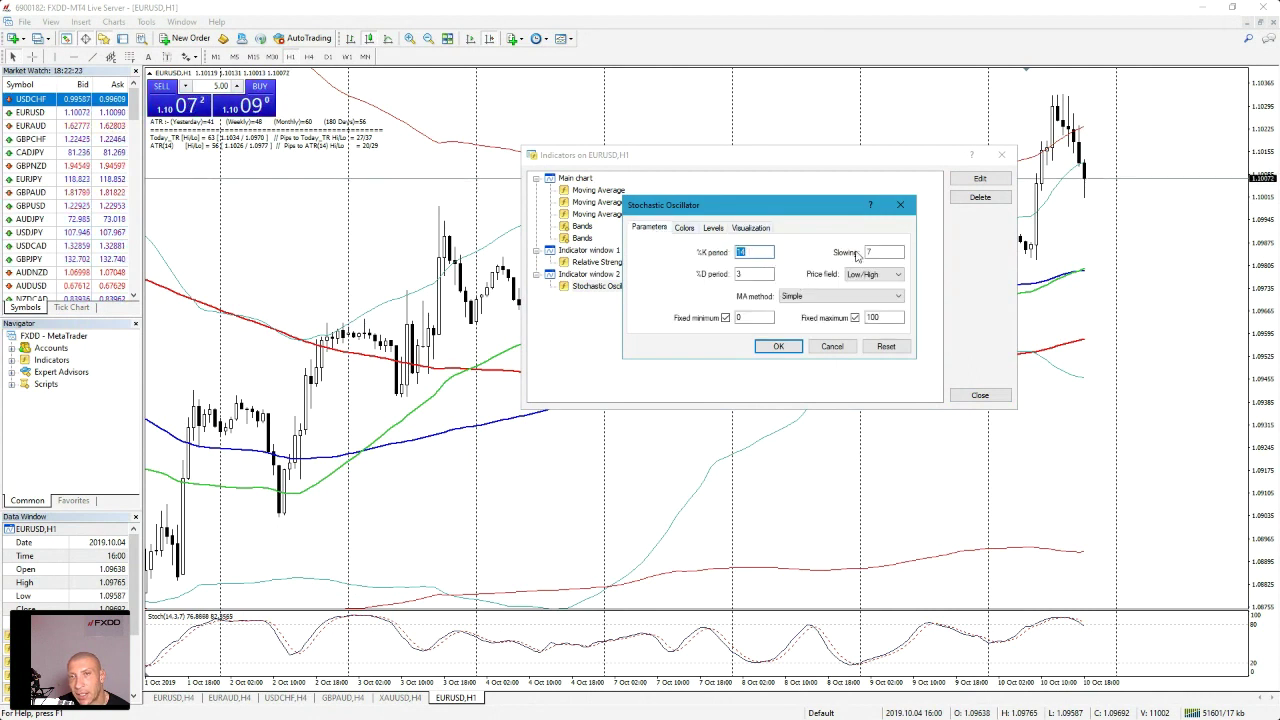
click(742, 275)
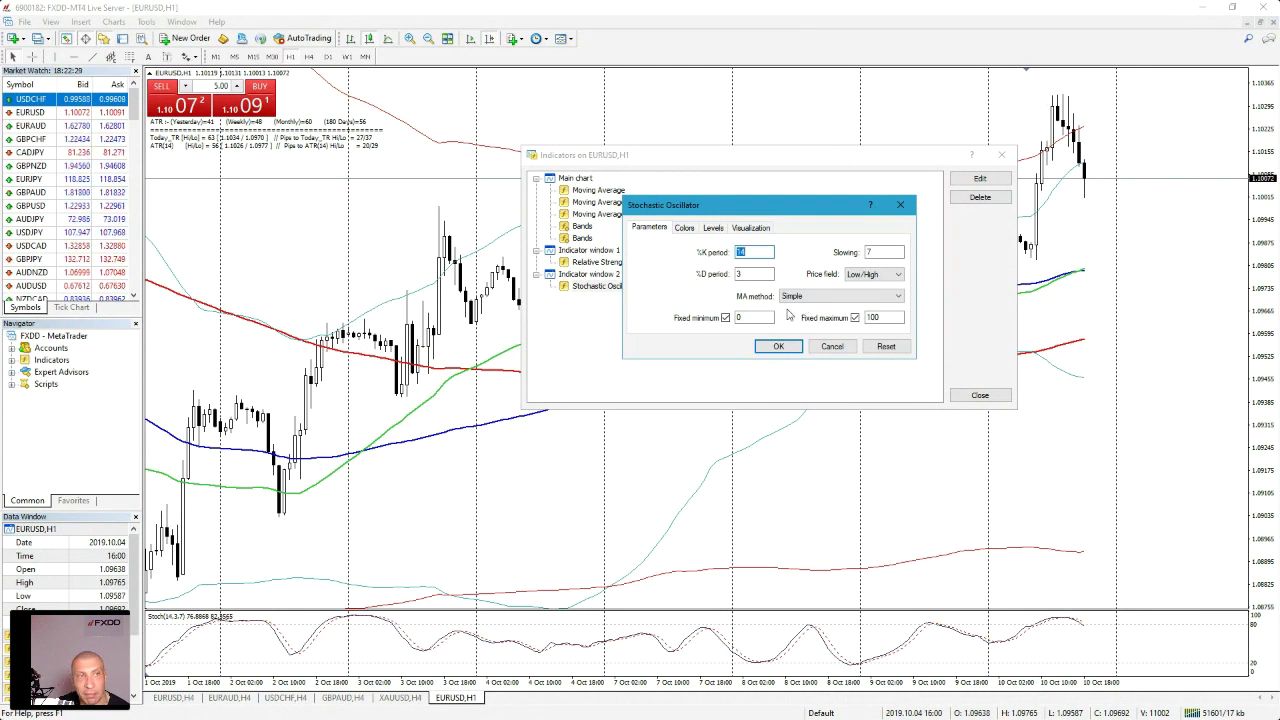
click(782, 347)
click(976, 395)
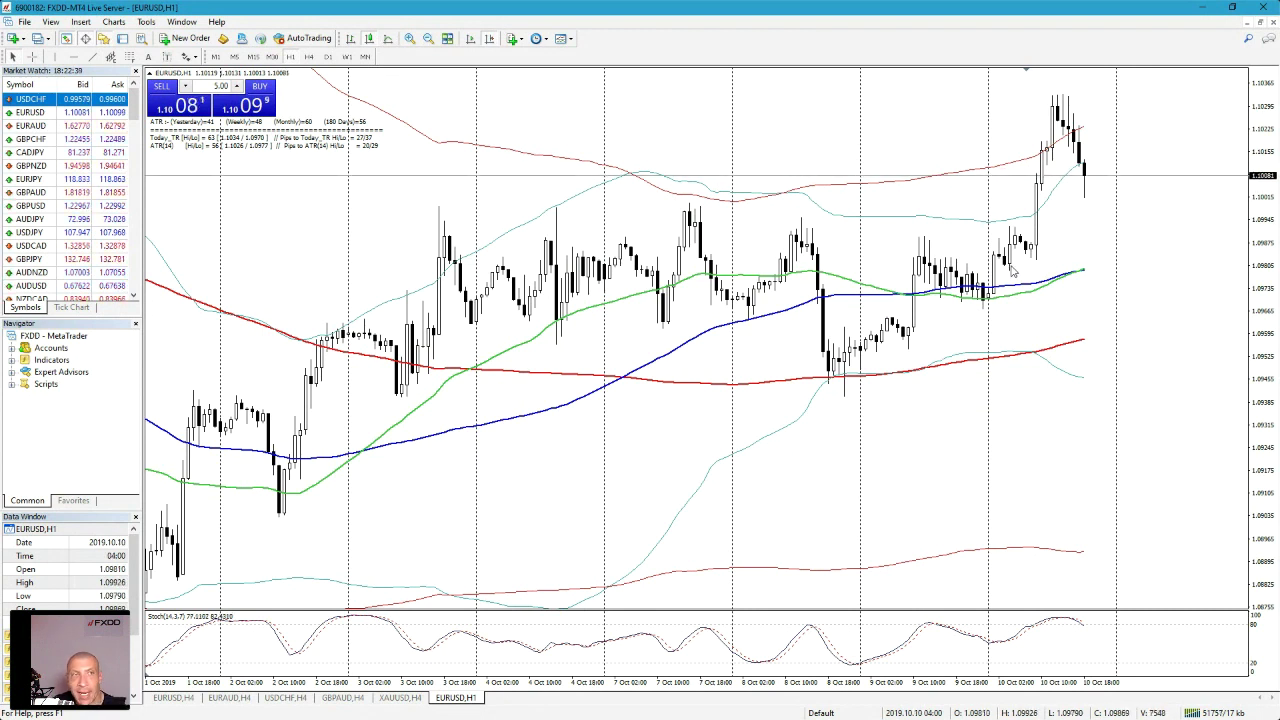
Switch the EURUSD chart to the weekly timeframe.
scroll(815, 188, up, 5)
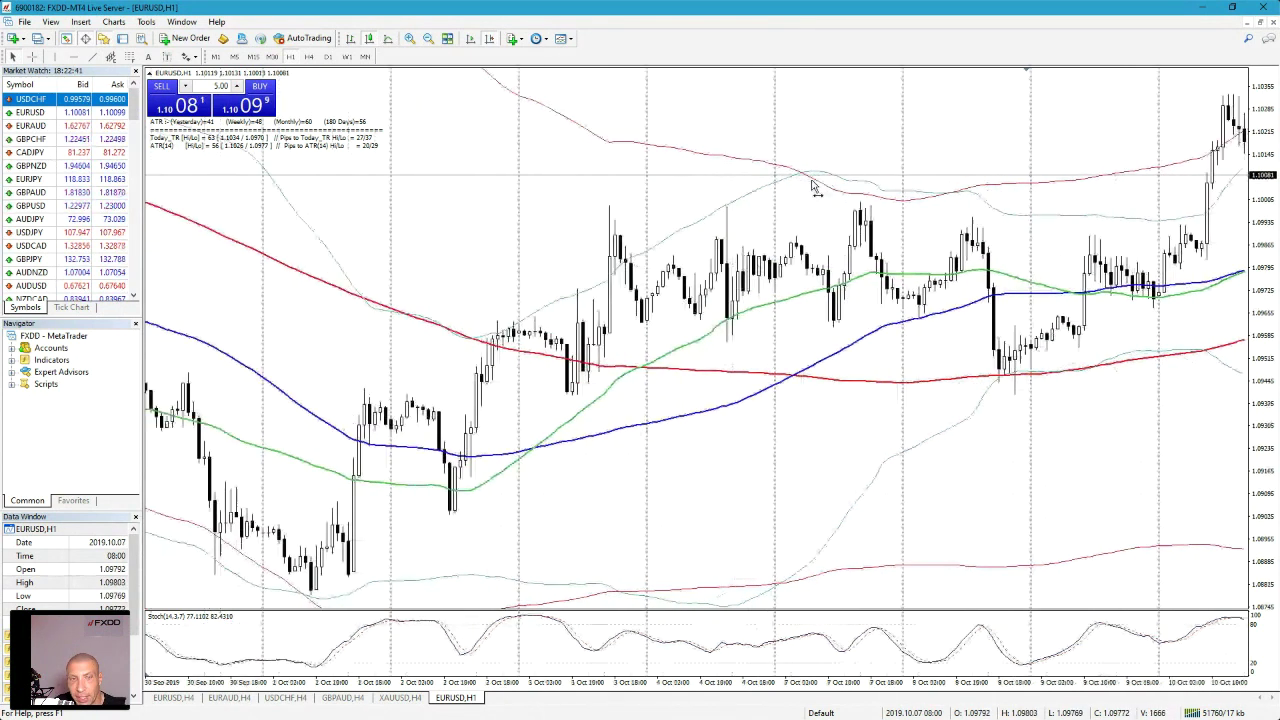
drag(815, 188, 523, 171)
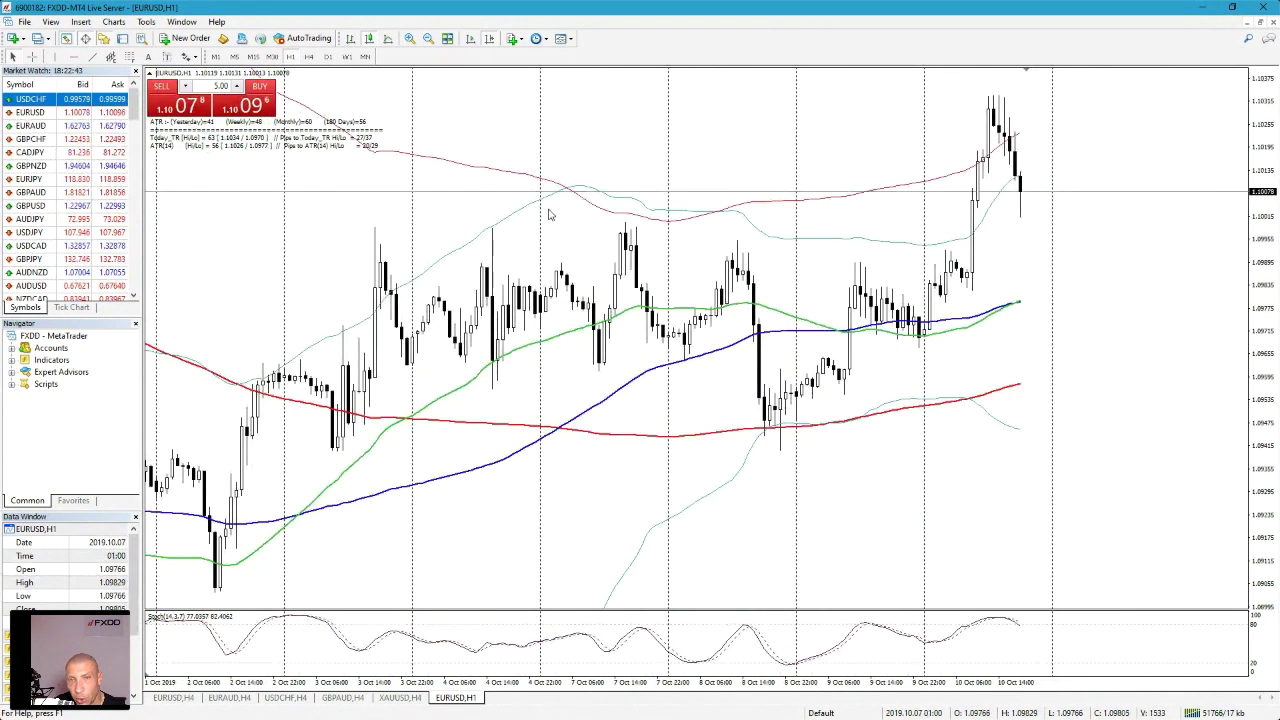
mouse_move(1265, 155)
mouse_down()
mouse_move(1265, 170)
mouse_move(1265, 150)
mouse_up()
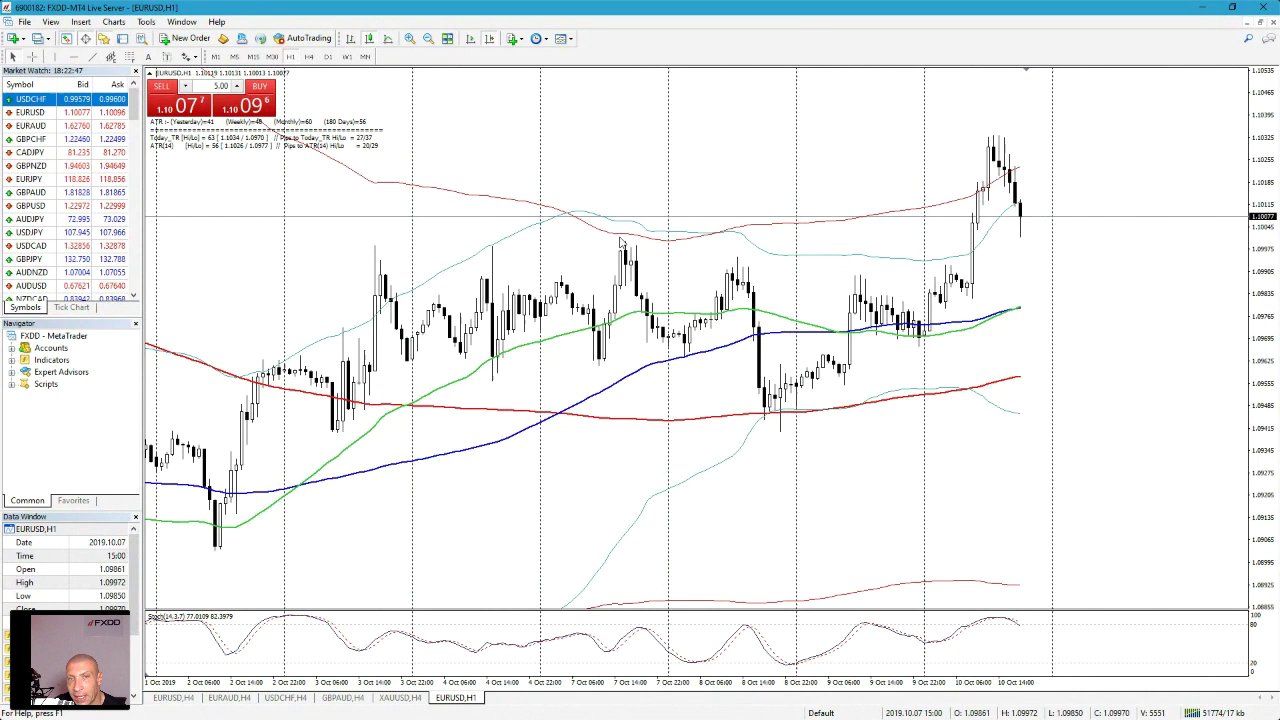
mouse_move(622, 237)
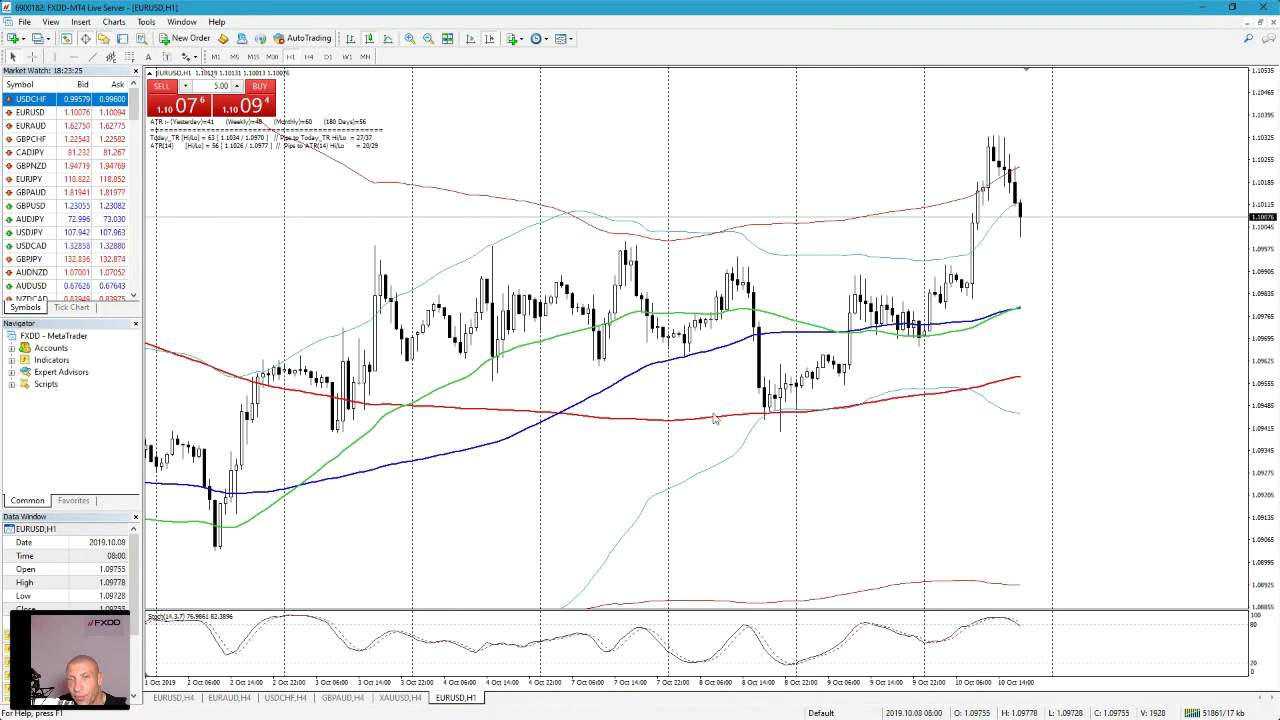
drag(796, 380, 875, 385)
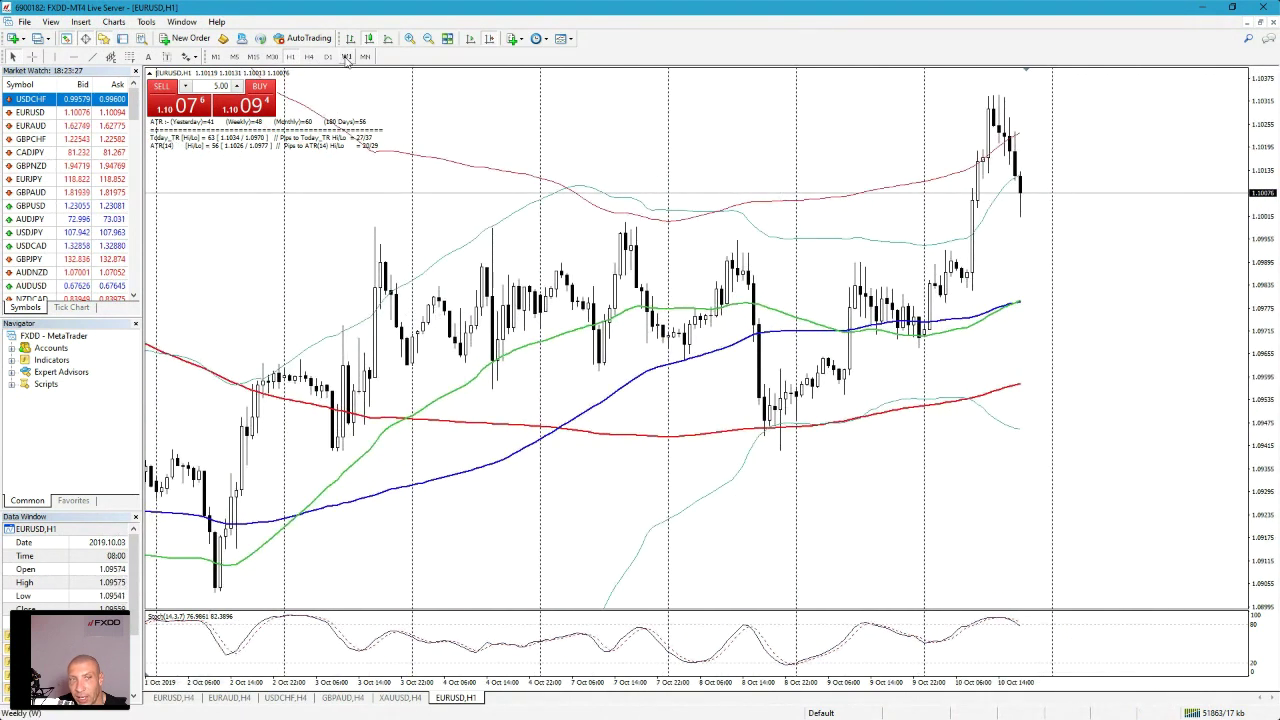
click(346, 56)
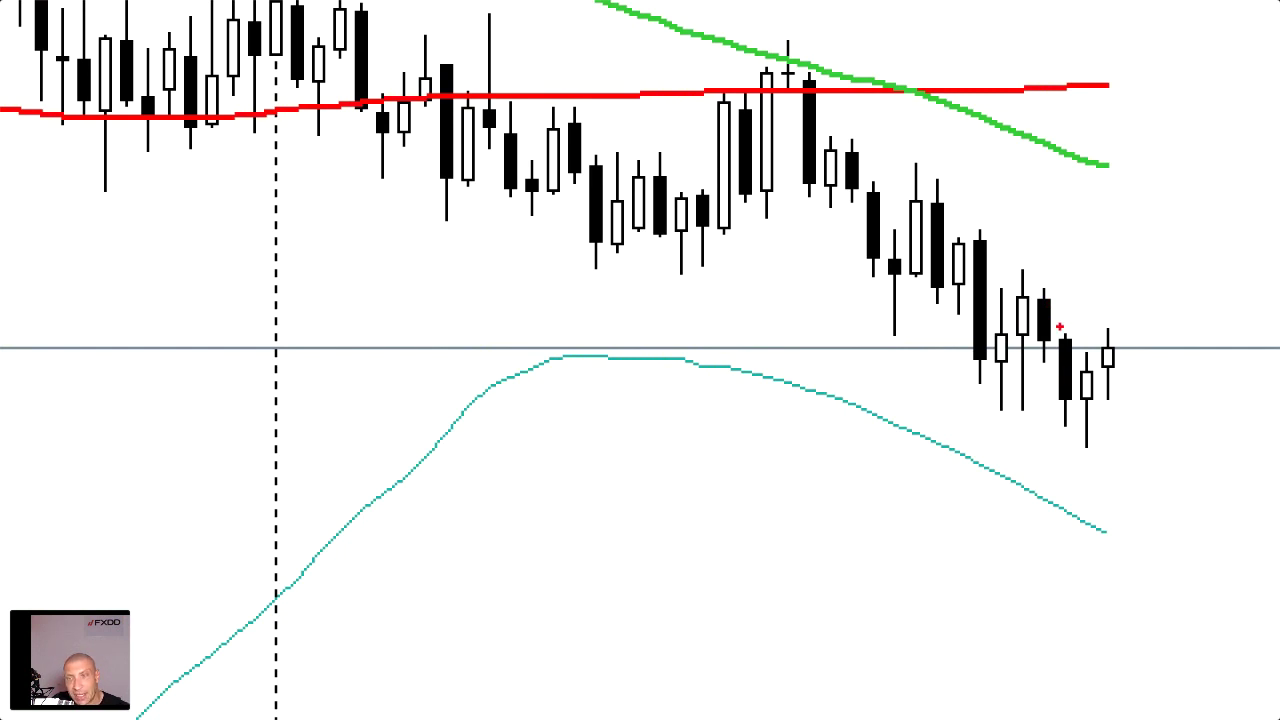
Draw thick red vertical marks along the high-to-low ranges of the two weekly candles before the current one.
drag(1056, 332, 1057, 425)
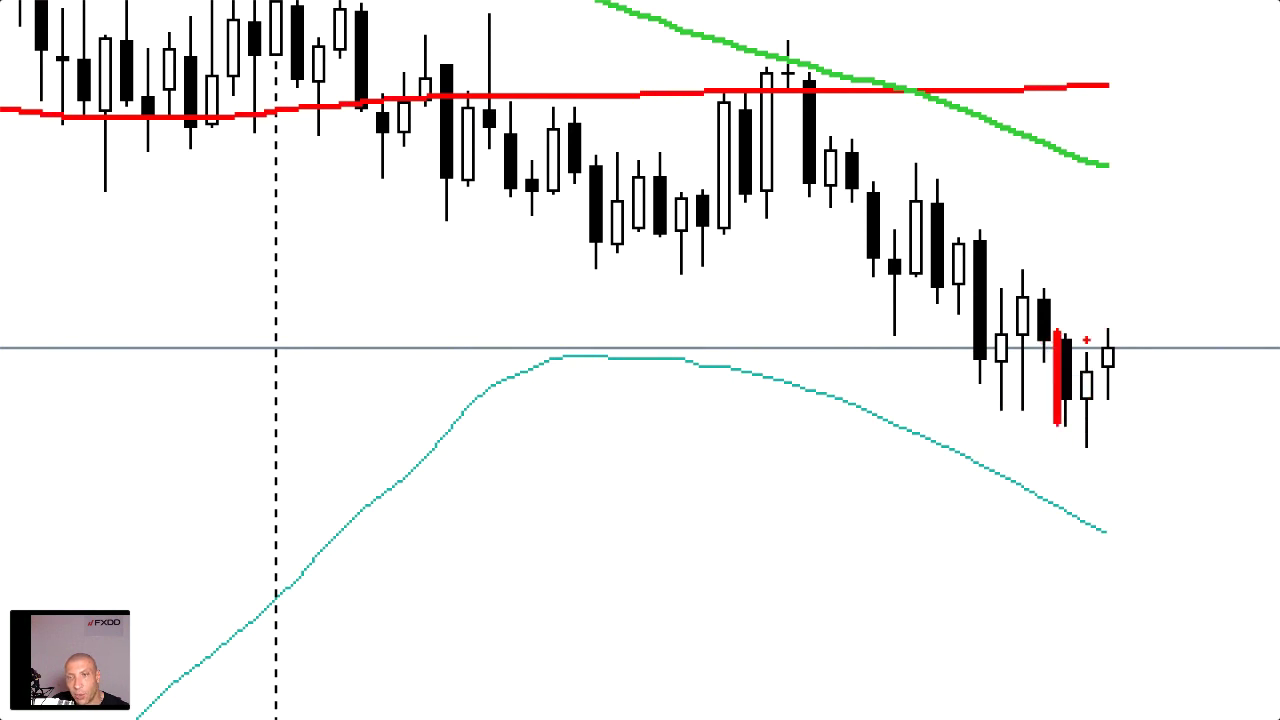
mouse_move(1094, 329)
mouse_down()
mouse_move(1108, 433)
mouse_move(1094, 457)
mouse_up()
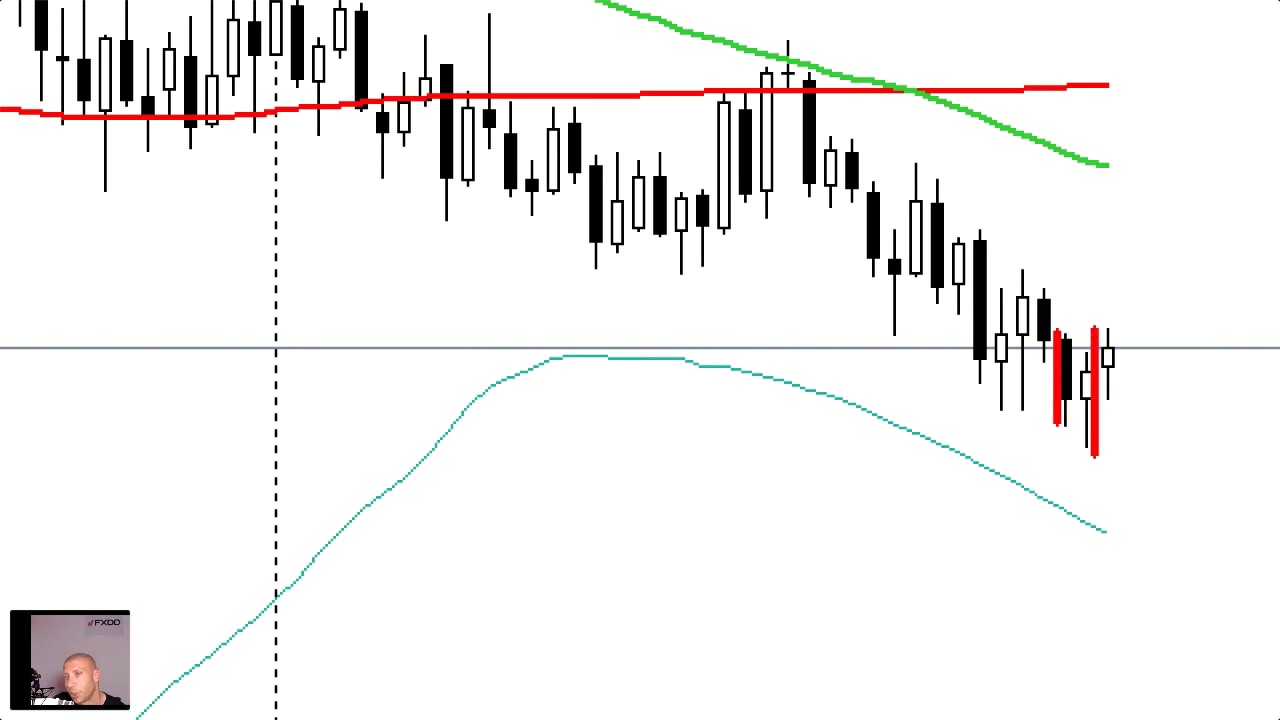
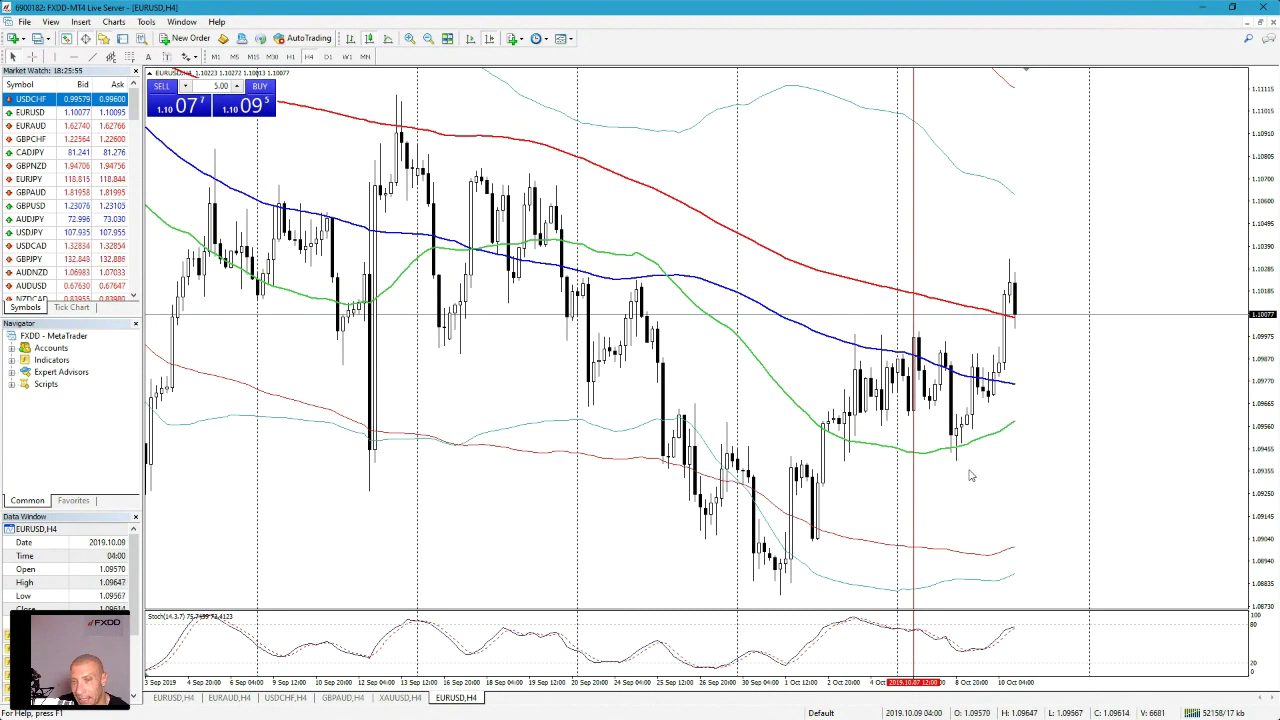
Draw a Fibonacci retracement on the EURUSD H4 chart from the 1 October low up to the 7 October high.
click(80, 21)
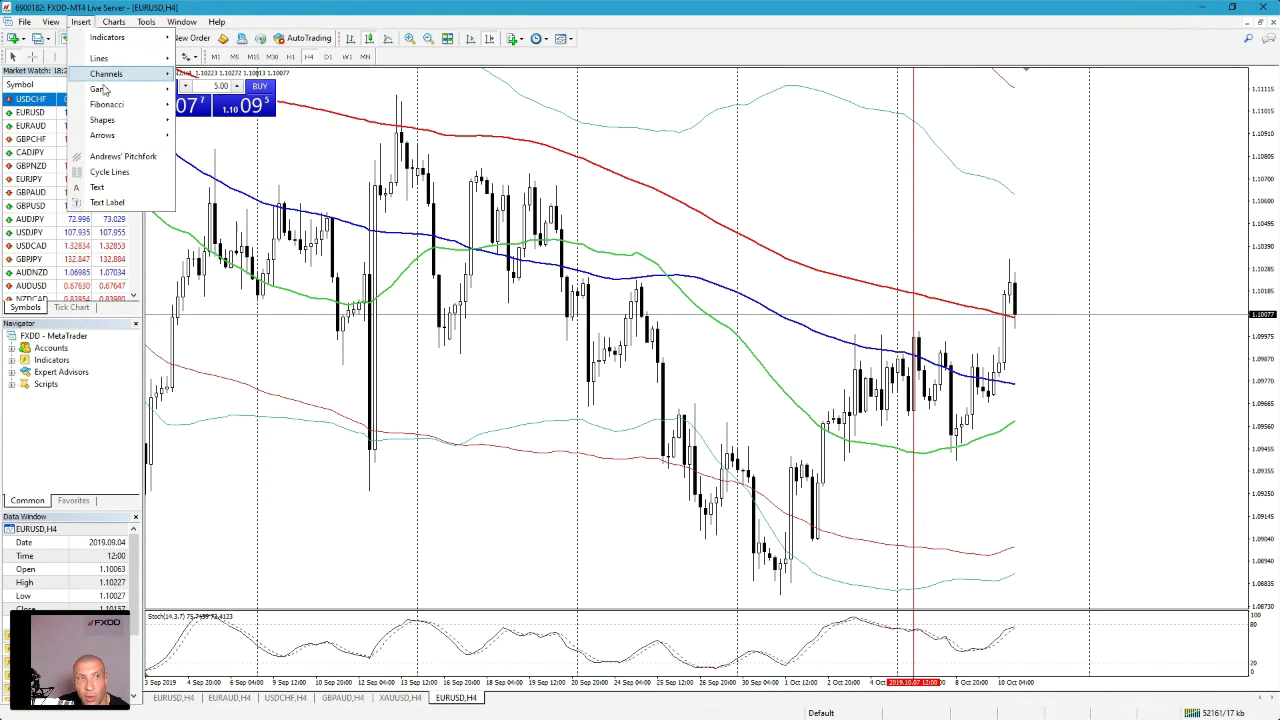
mouse_move(107, 104)
click(207, 105)
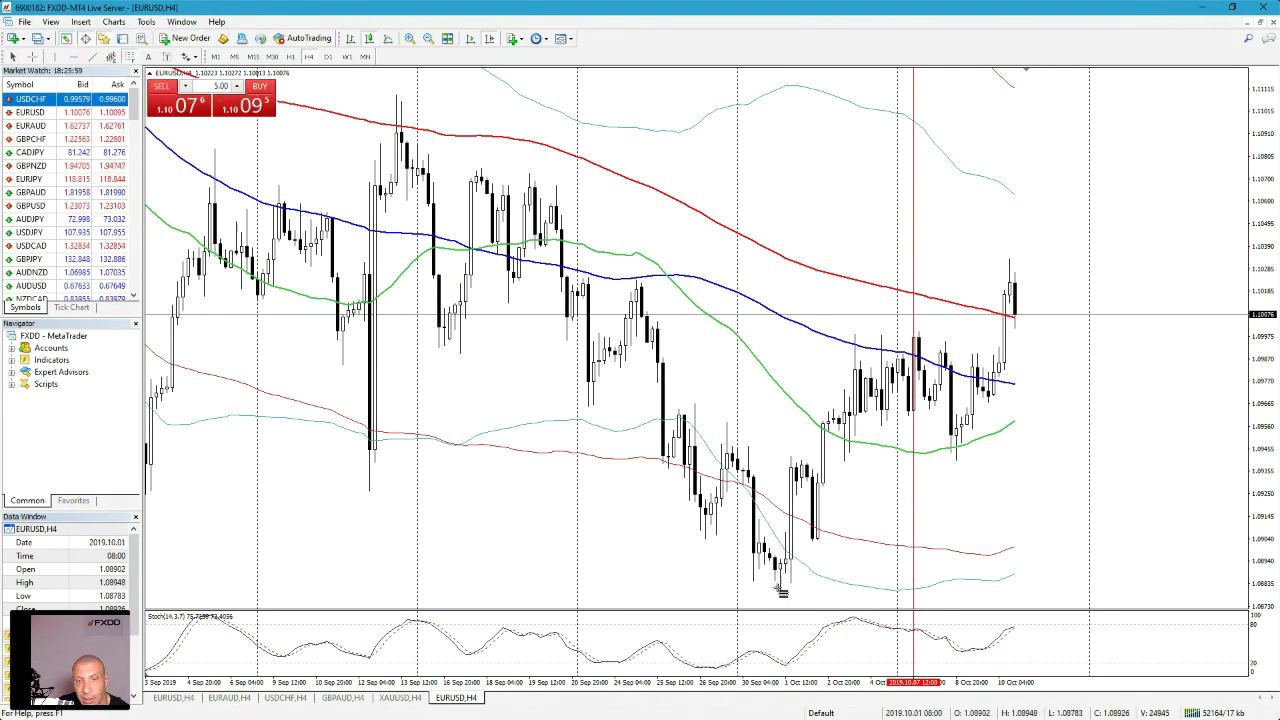
drag(782, 588, 925, 336)
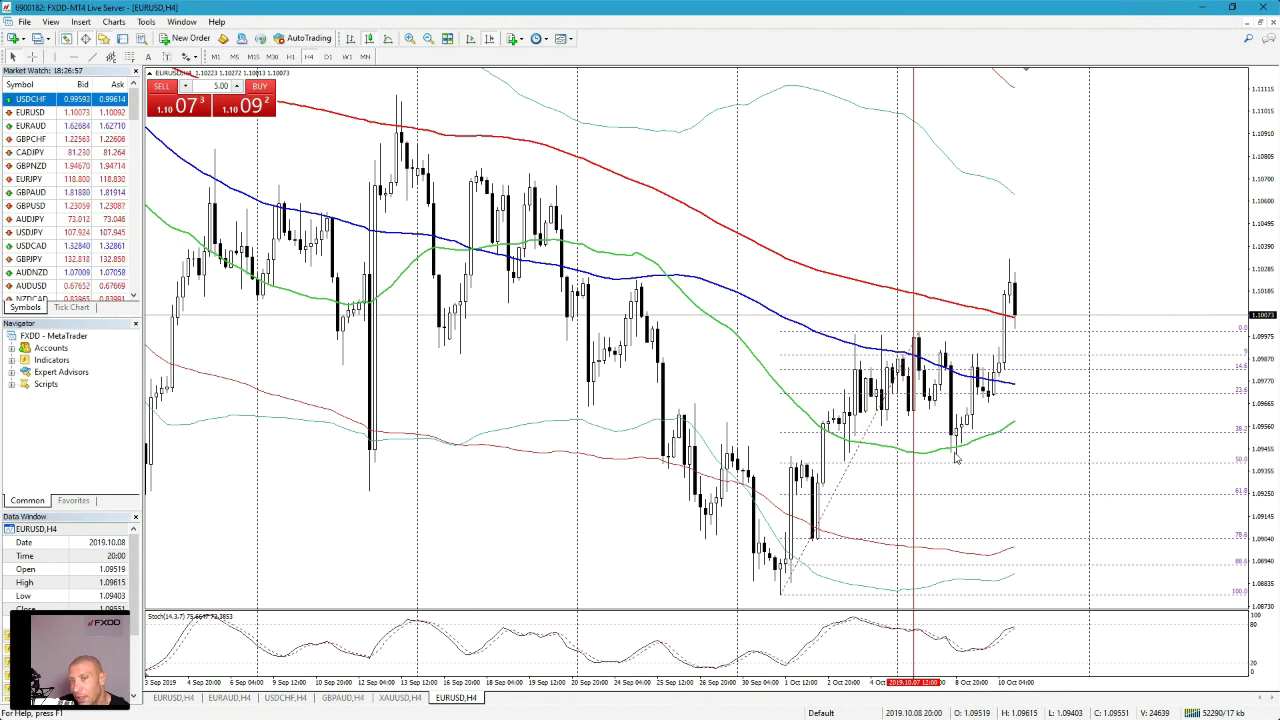
Measure the EURUSD rise from the 8 October low up towards the current price with the crosshair.
mouse_move(932, 455)
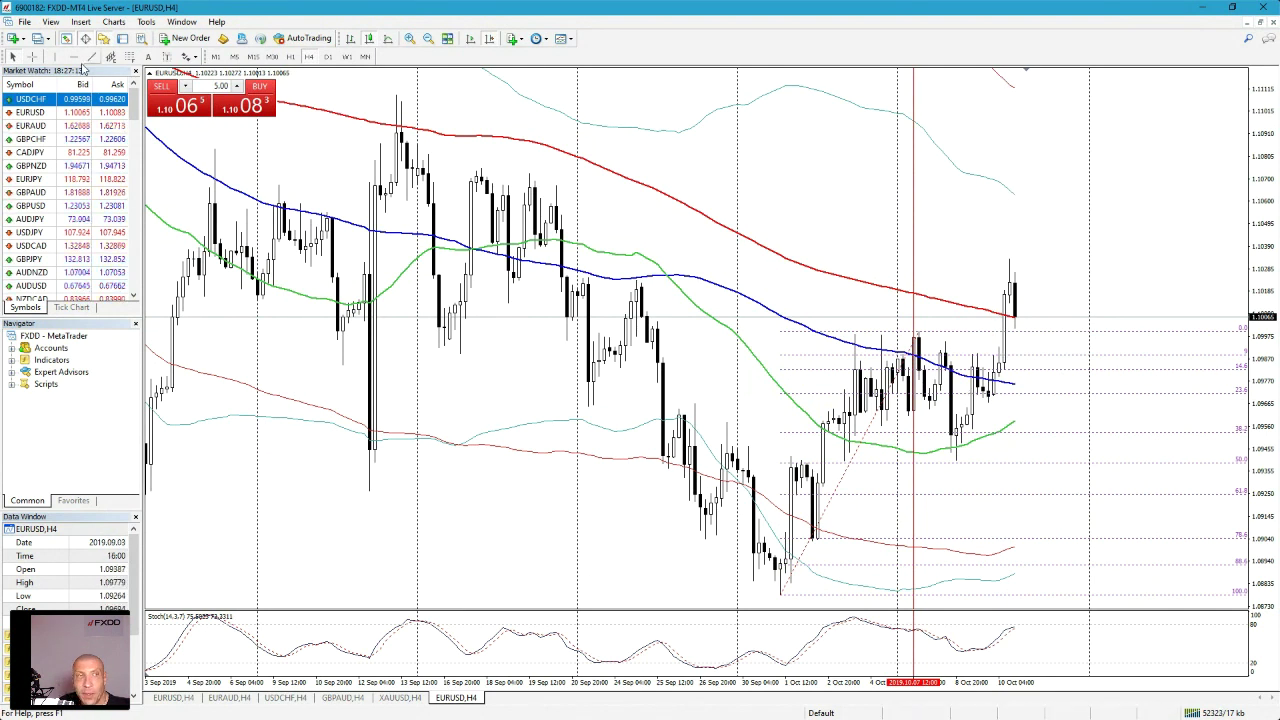
click(33, 58)
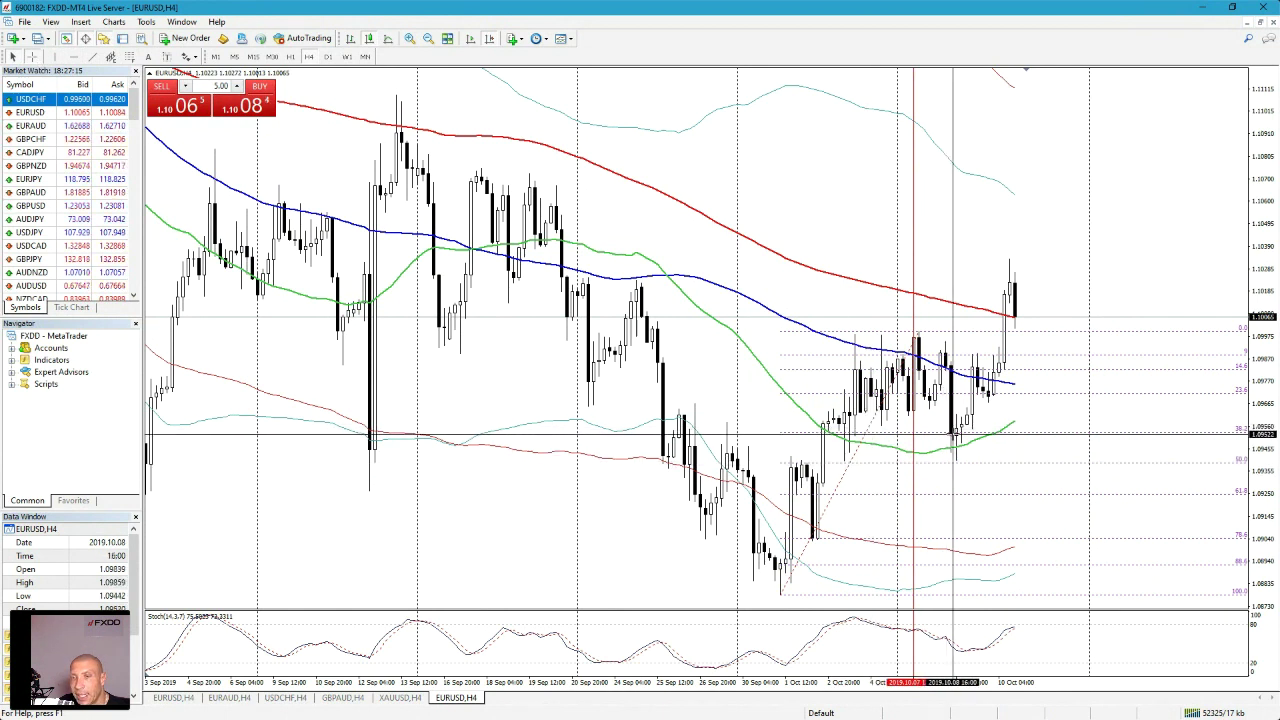
drag(954, 430, 990, 315)
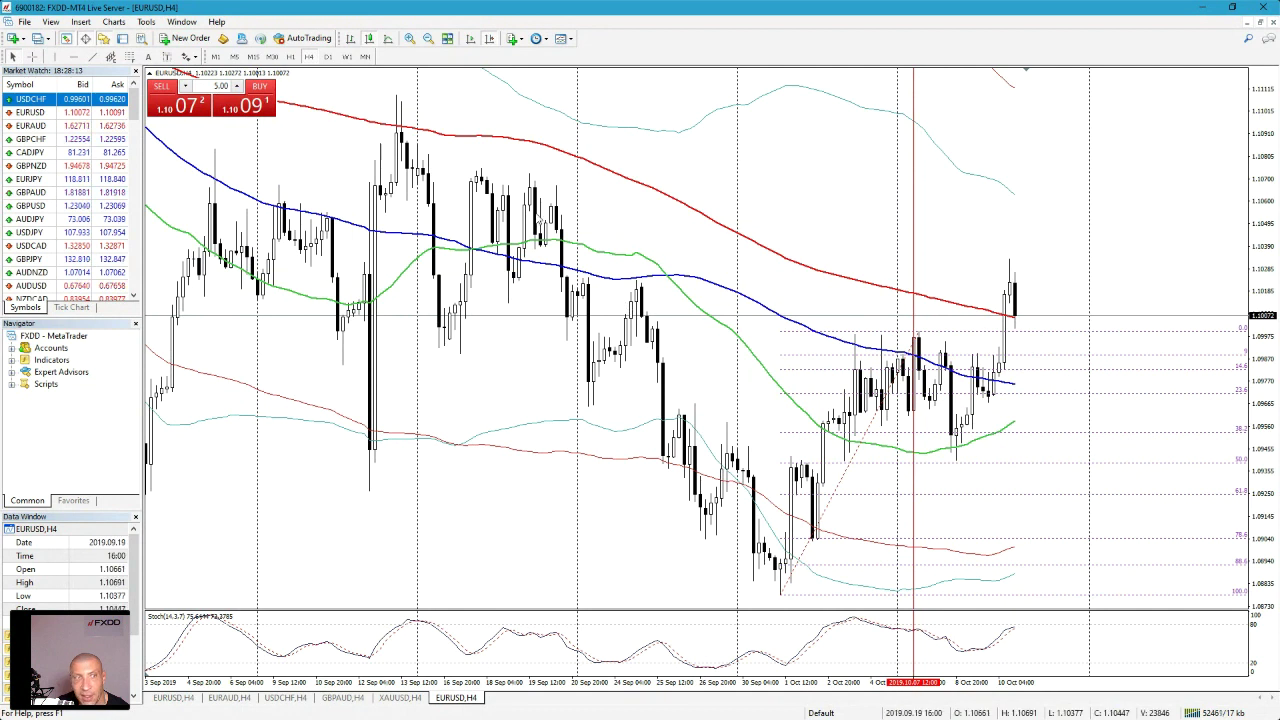
Load GBPNZD into the chart on the weekly timeframe and examine its most recent candles near the upper Bollinger Band.
click(30, 165)
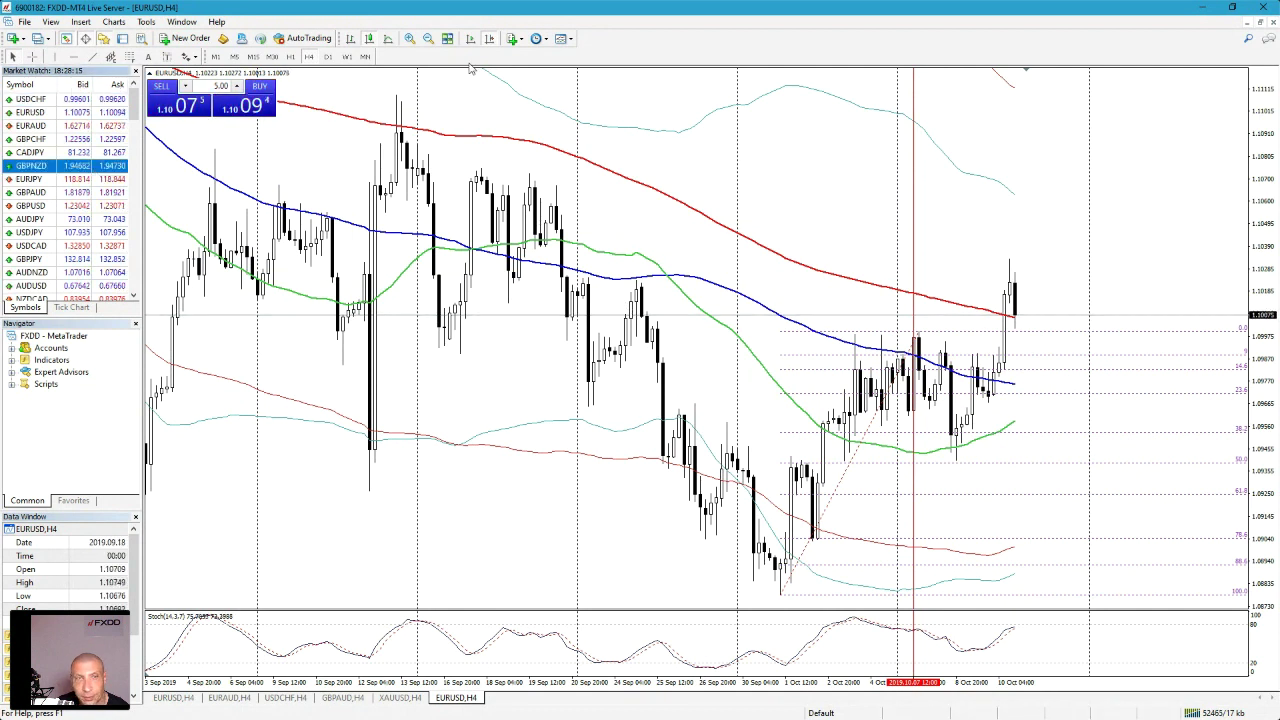
click(347, 56)
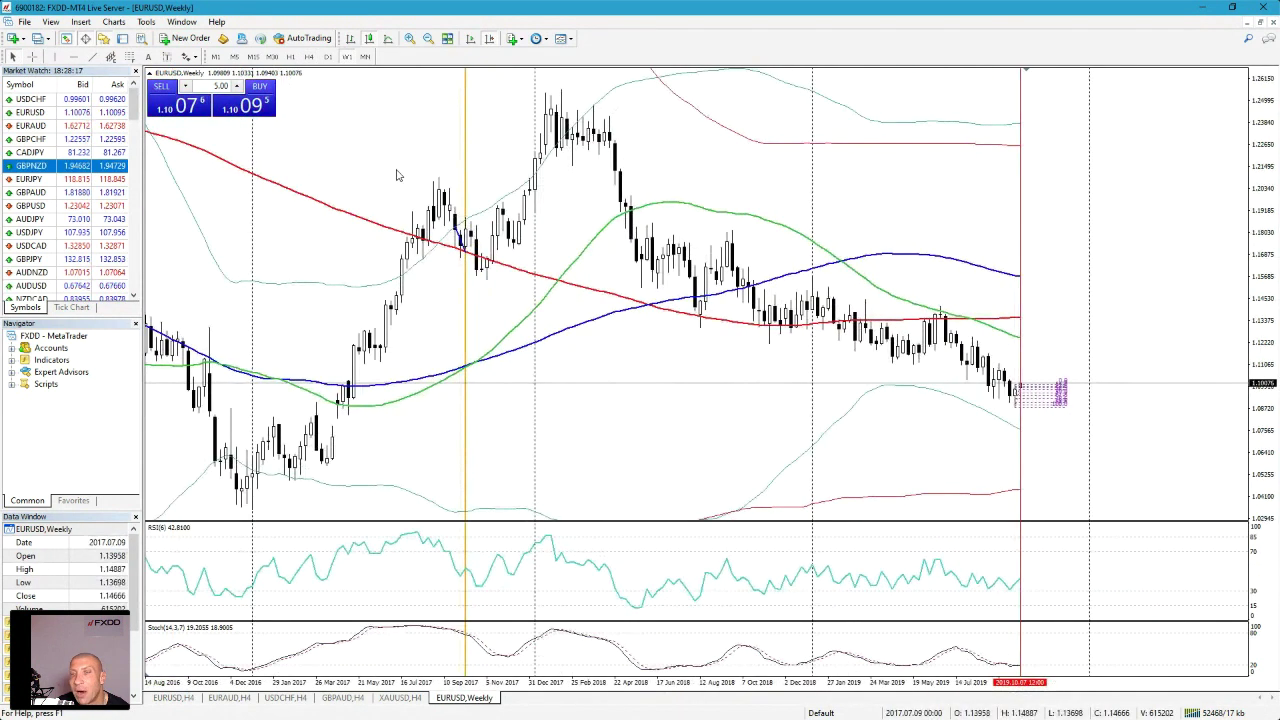
drag(77, 168, 390, 272)
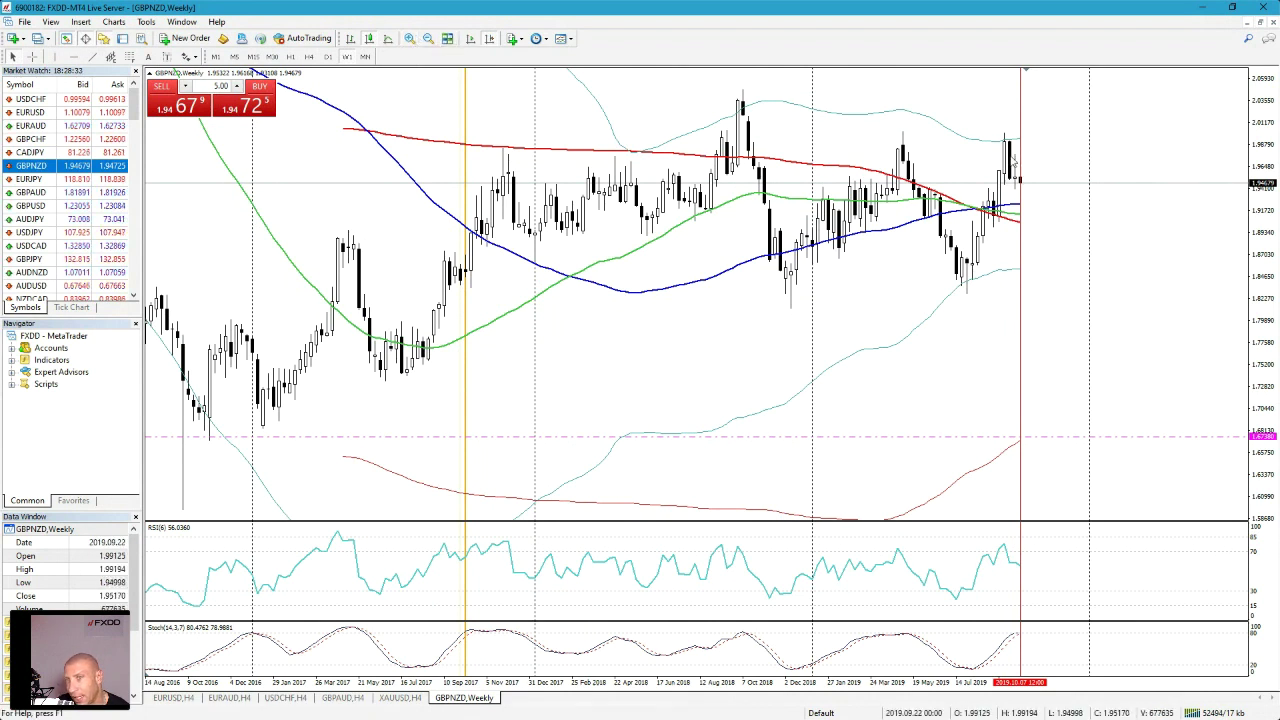
mouse_move(1013, 180)
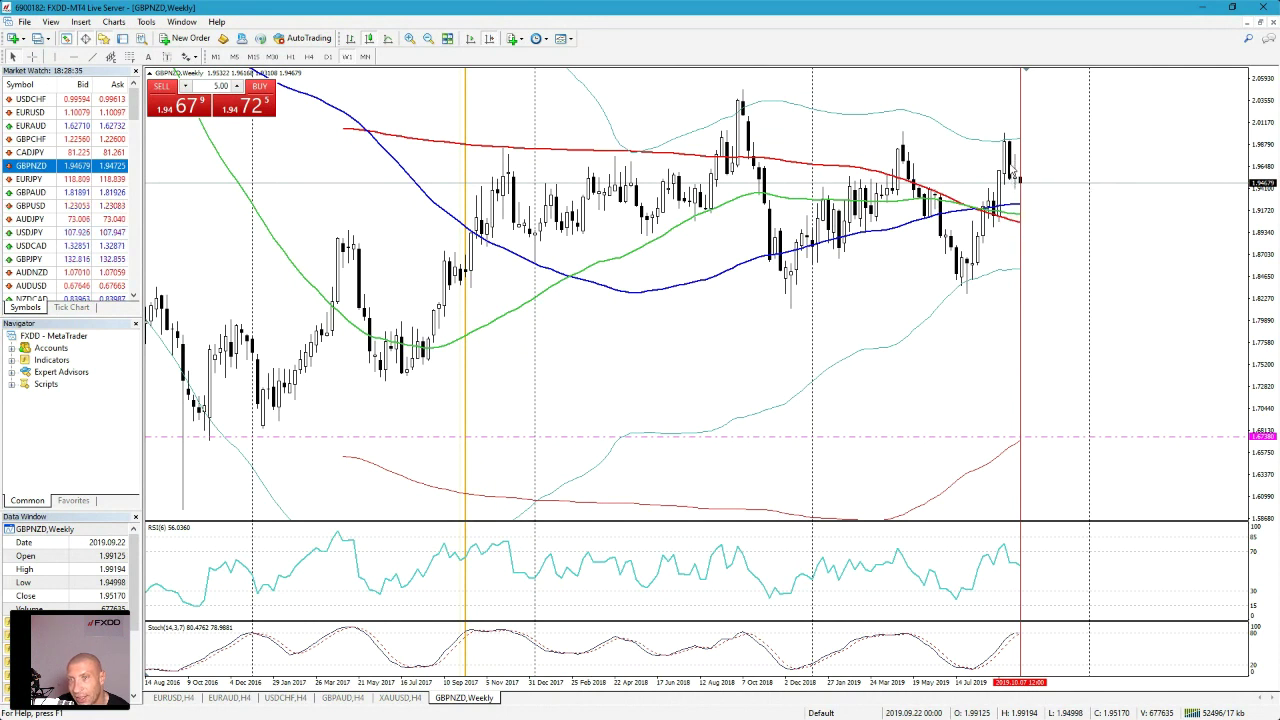
mouse_move(1009, 145)
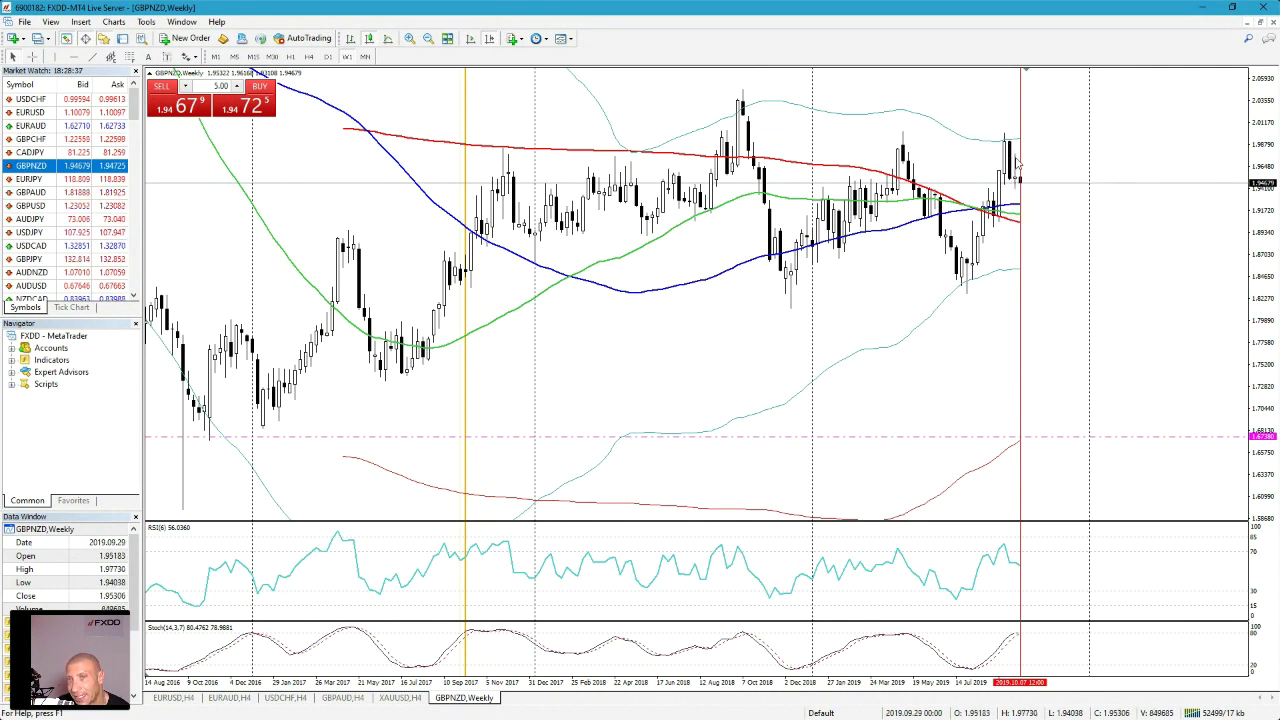
Switch GBPNZD to the H4 timeframe and draw a Fibonacci retracement from the 1 October high down to the October low.
click(309, 56)
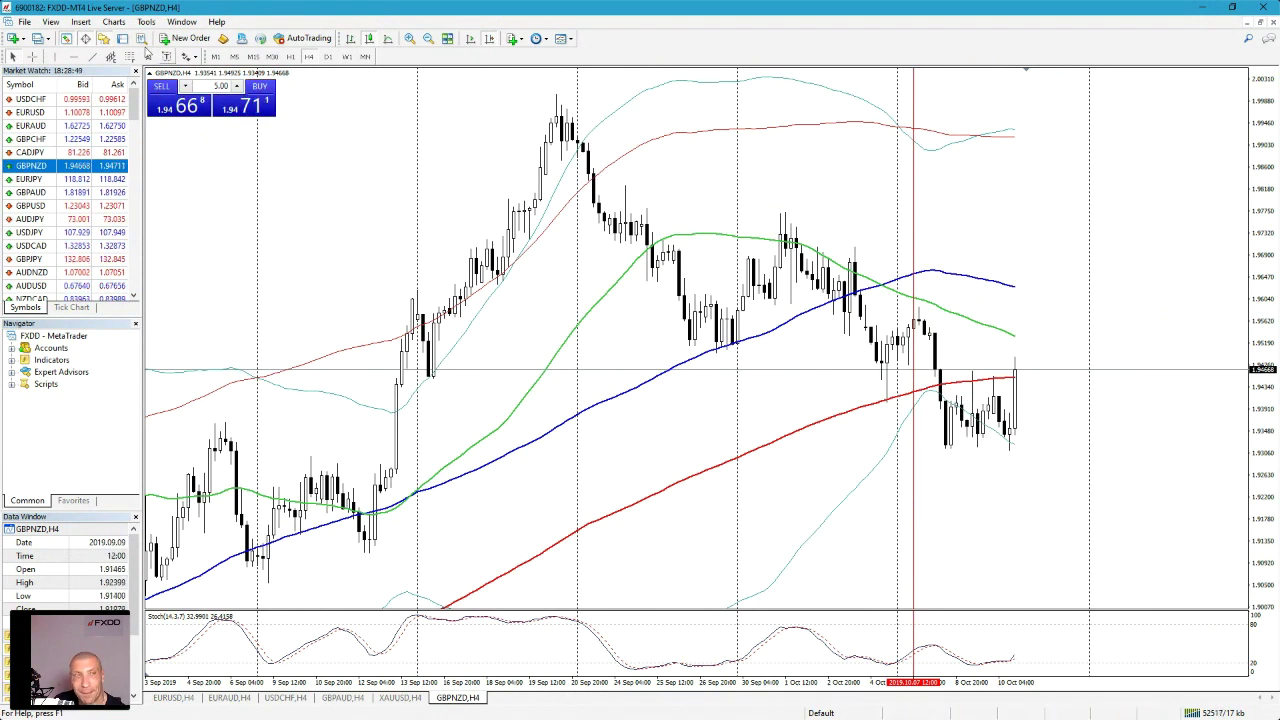
click(85, 27)
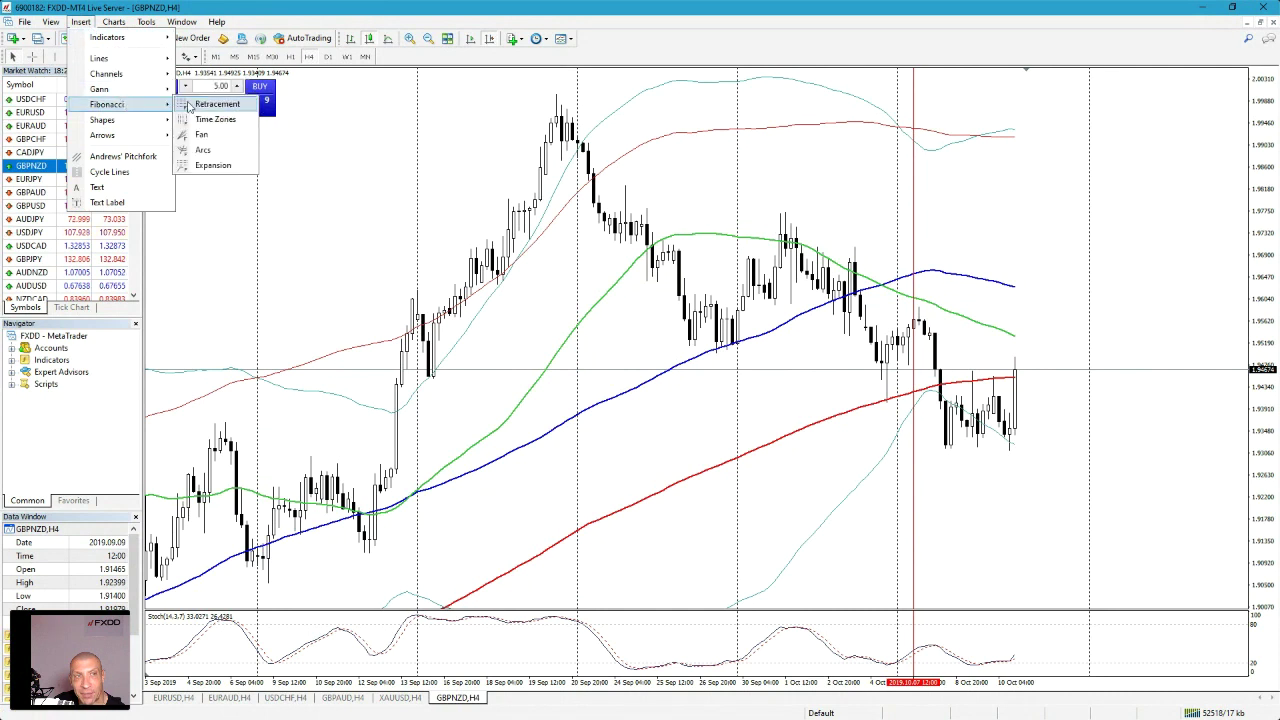
click(205, 110)
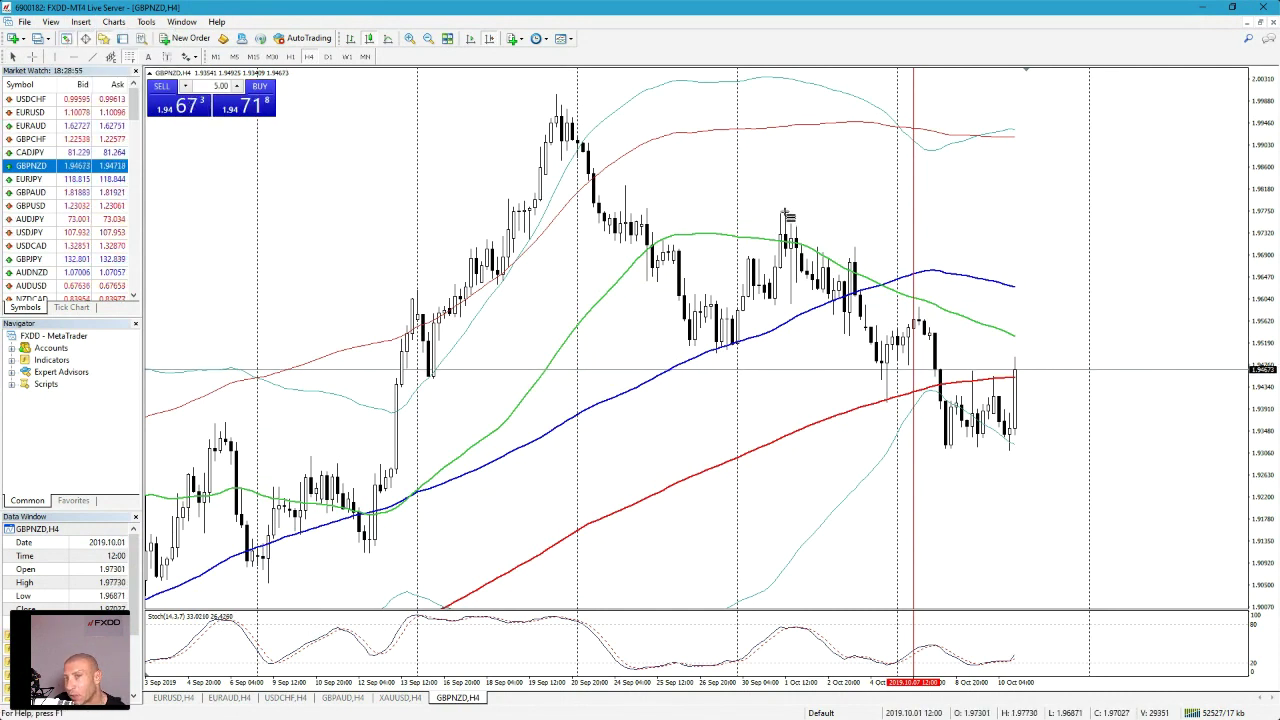
mouse_move(788, 213)
mouse_down()
mouse_move(840, 228)
mouse_move(940, 385)
mouse_move(1011, 447)
mouse_up()
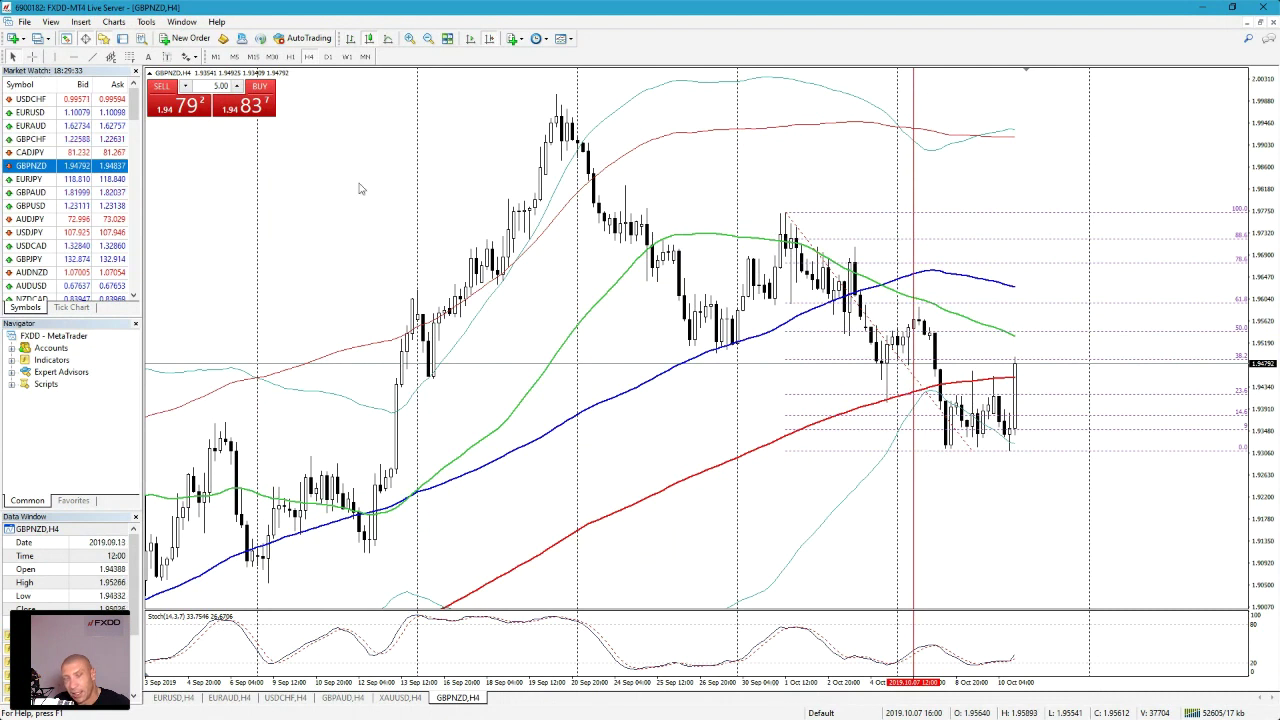
Check the decline after the 7 October high with the crosshair and move the retracement's lower end to the 4 October low.
click(33, 57)
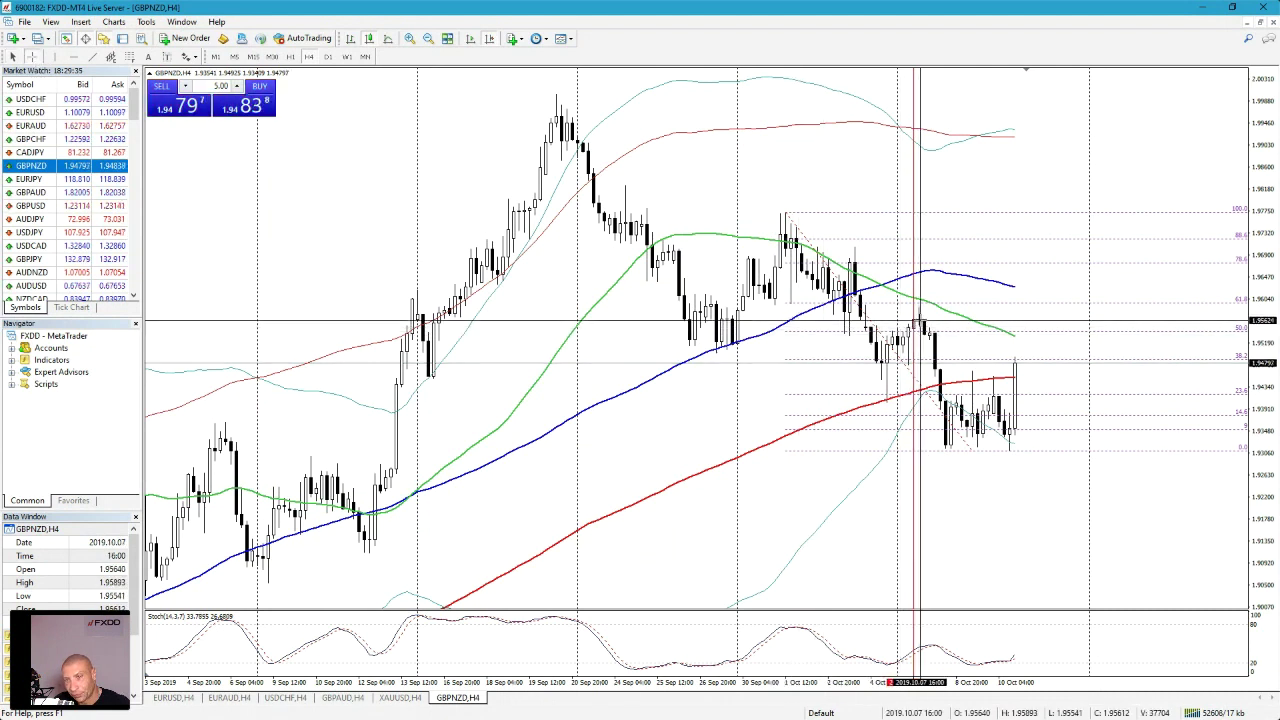
click(926, 370)
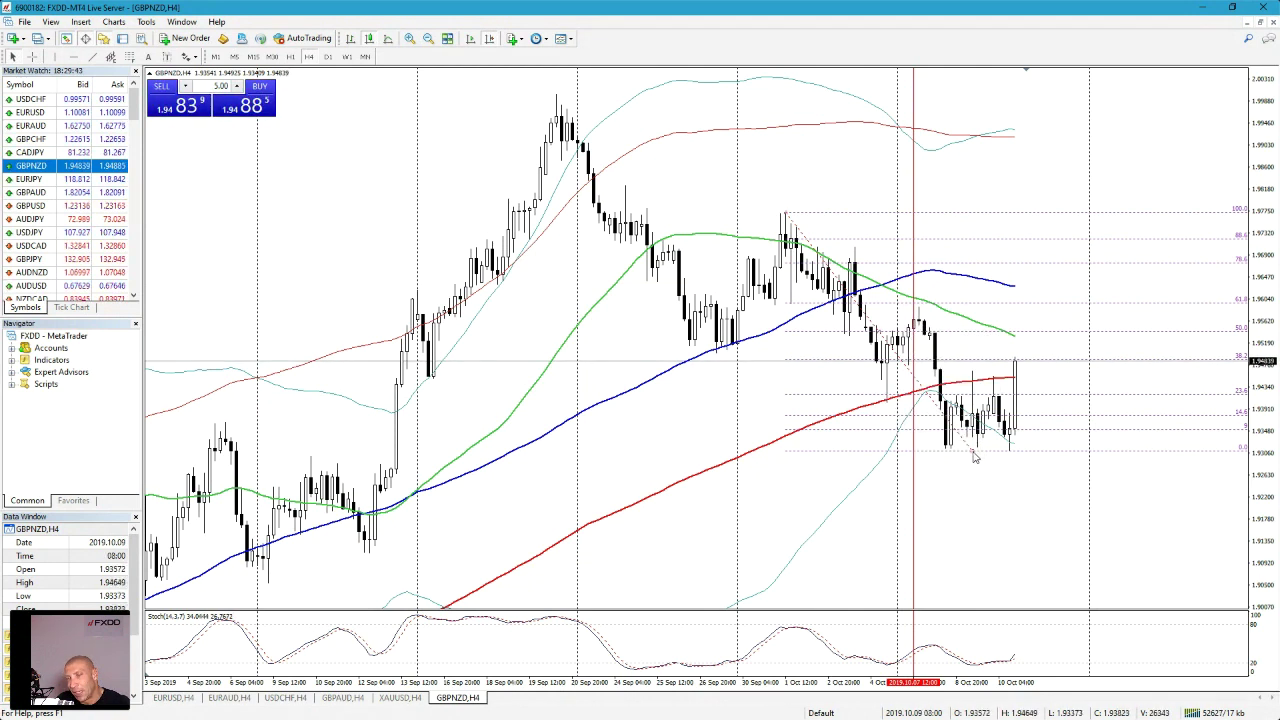
drag(975, 457, 890, 405)
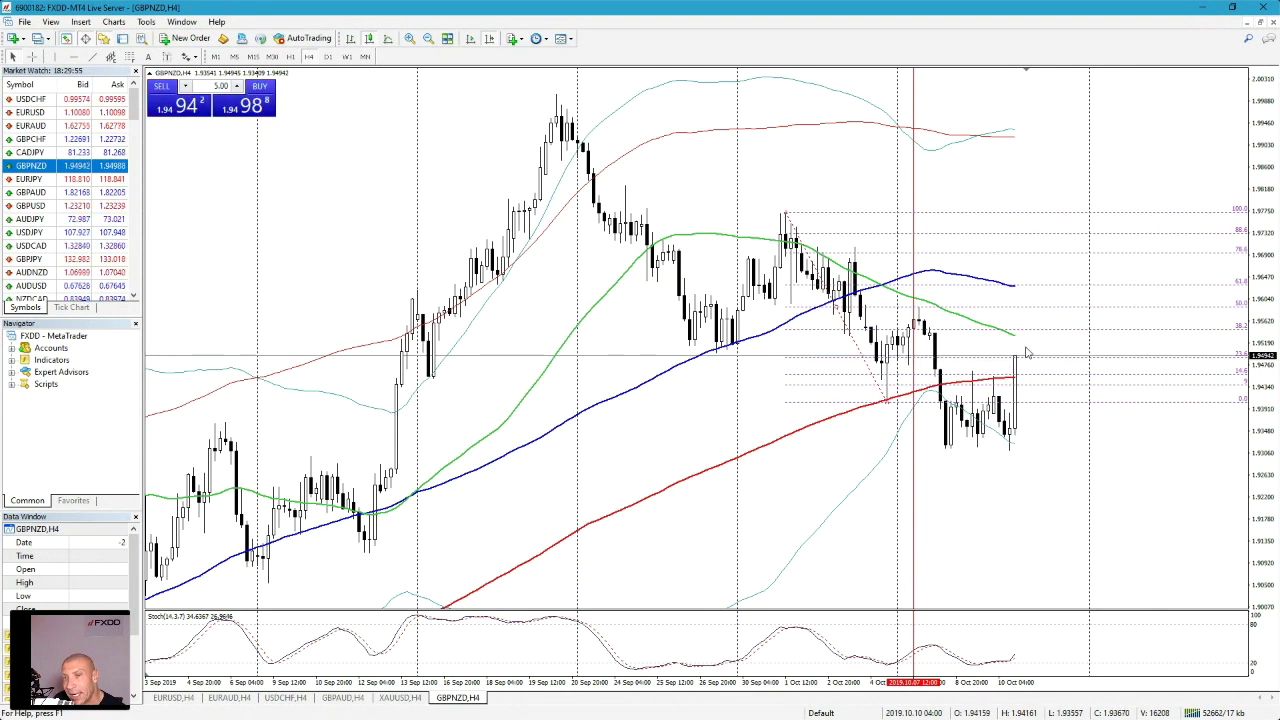
scroll(1020, 315, up, 1)
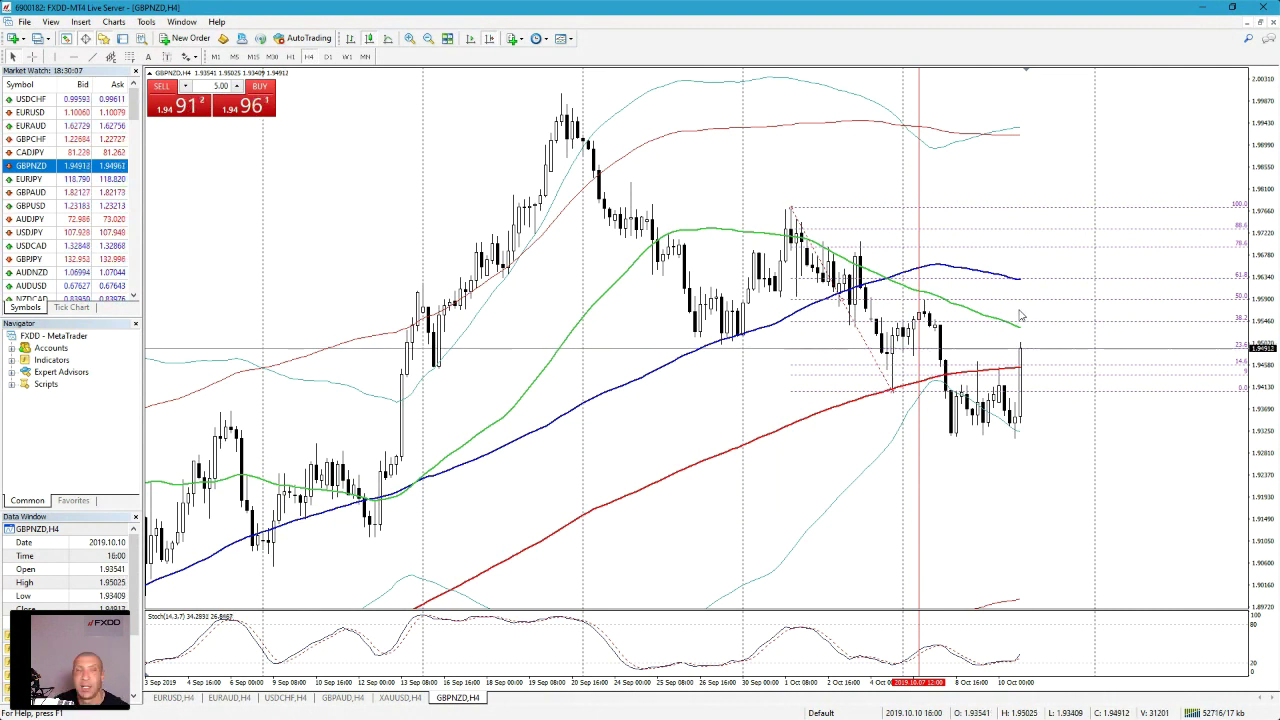
Measure the GBPNZD drop between 7 and 8 October with the crosshair.
click(31, 56)
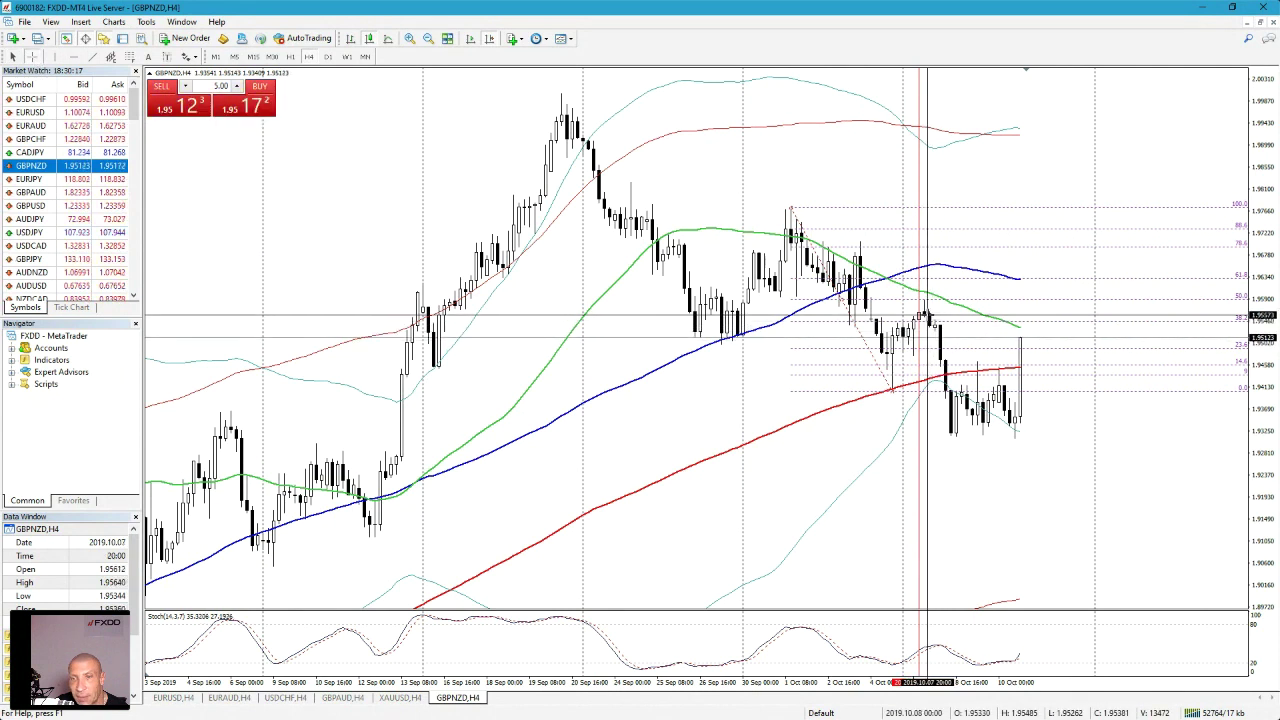
mouse_move(948, 386)
mouse_down()
mouse_move(928, 316)
mouse_move(948, 392)
mouse_up()
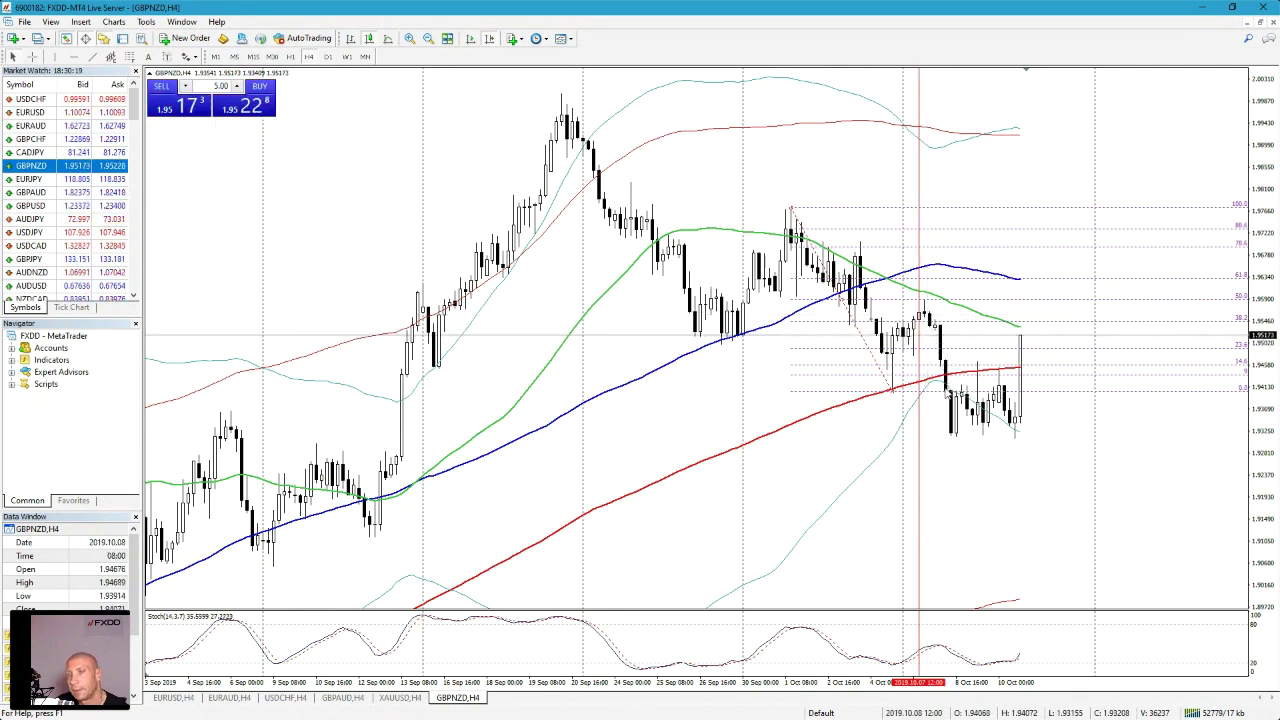
mouse_move(948, 394)
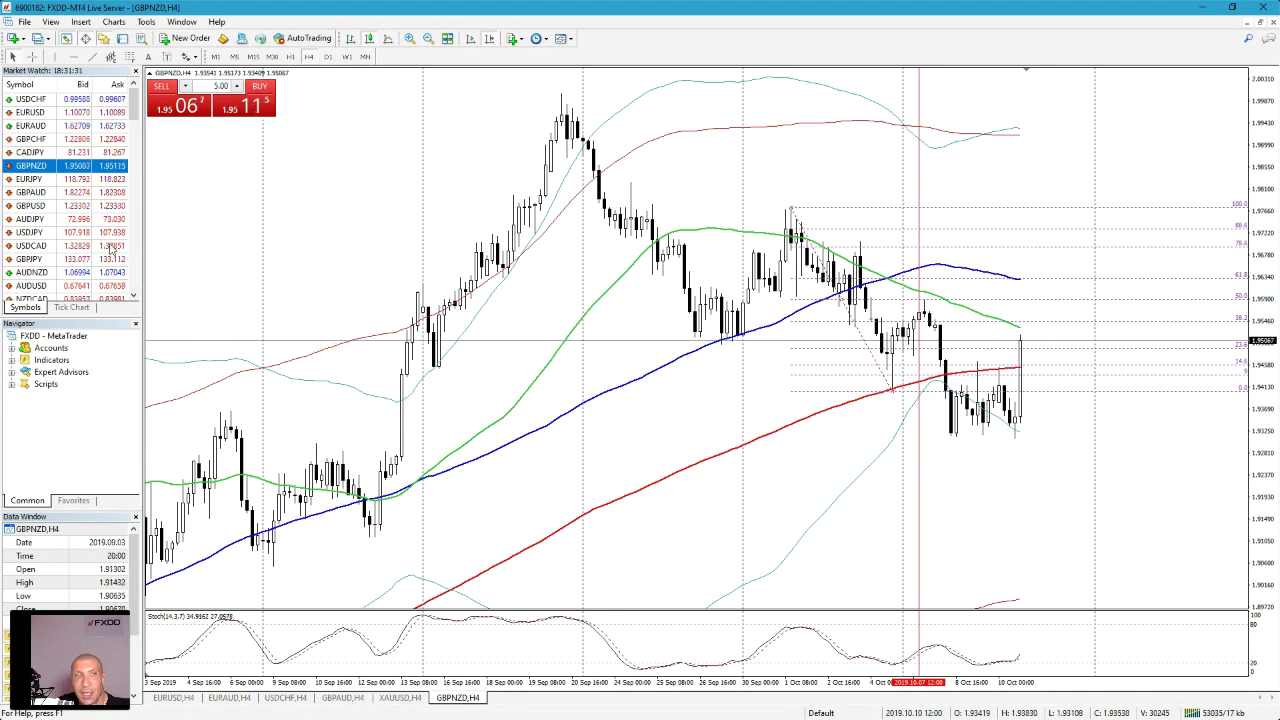
Review EURJPY on the weekly timeframe, and bring up an enlarged weekly GBPAUD chart in its place.
drag(30, 178, 466, 263)
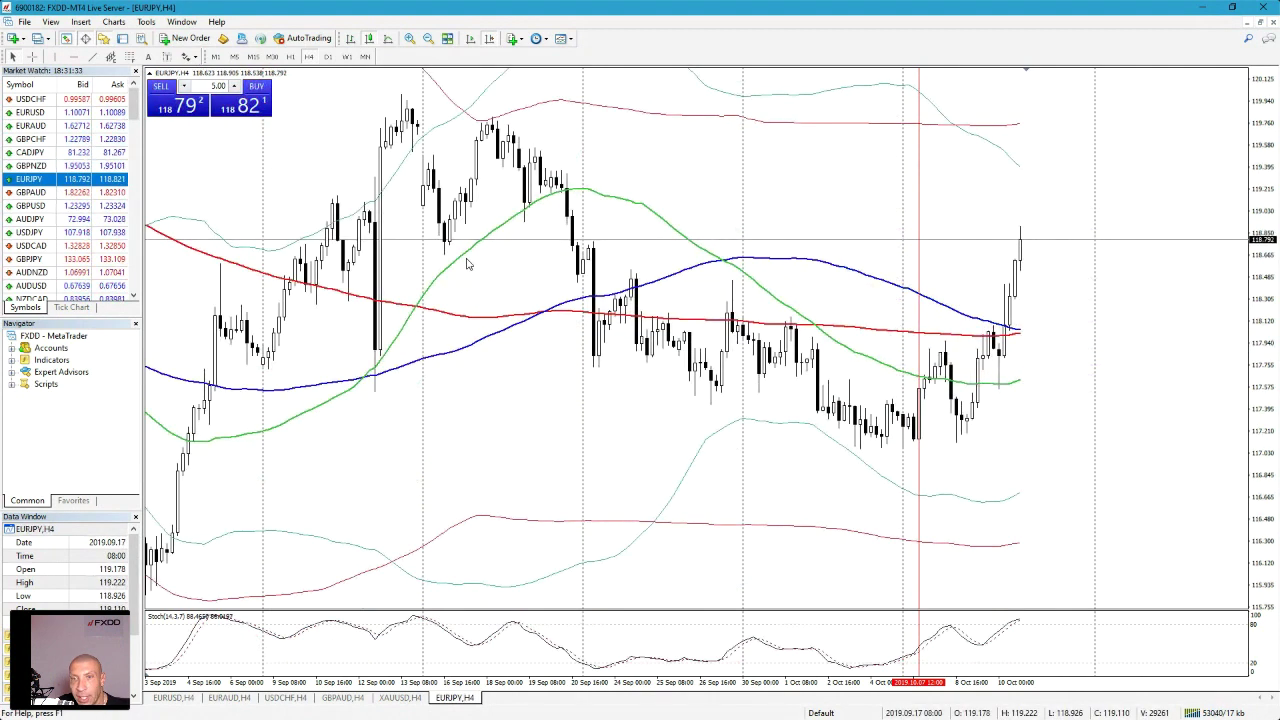
click(346, 57)
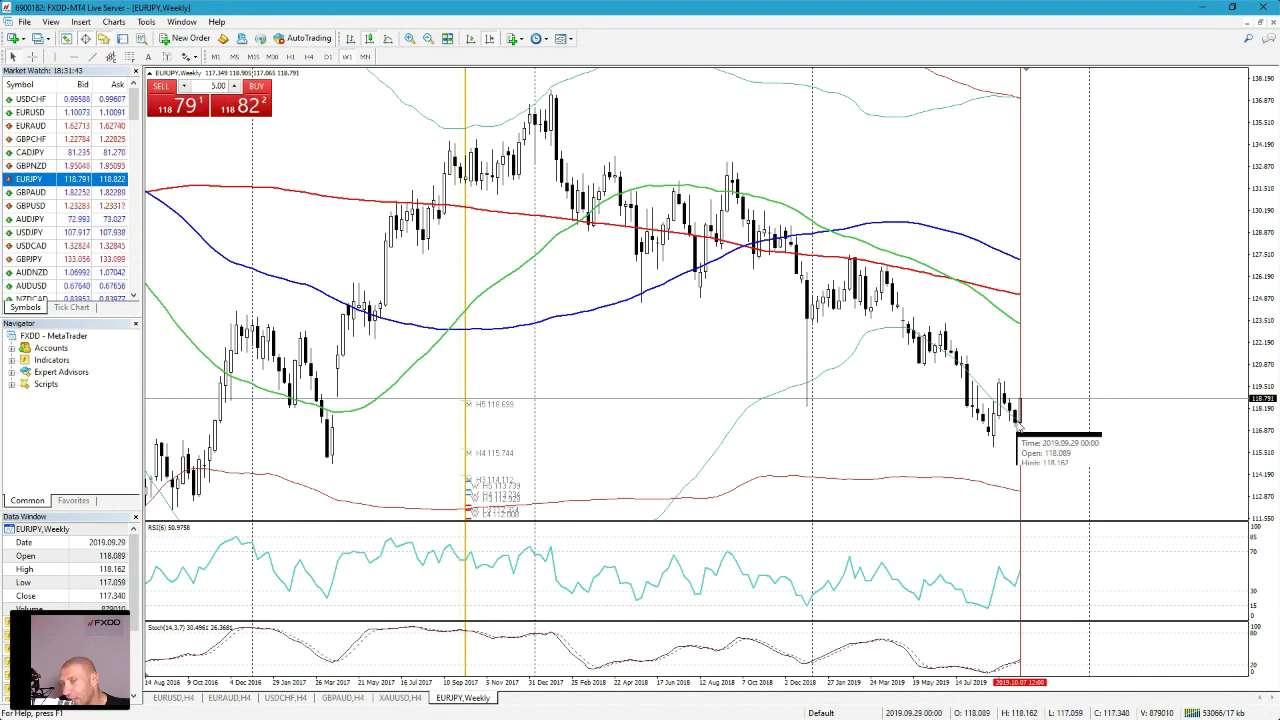
drag(30, 192, 260, 230)
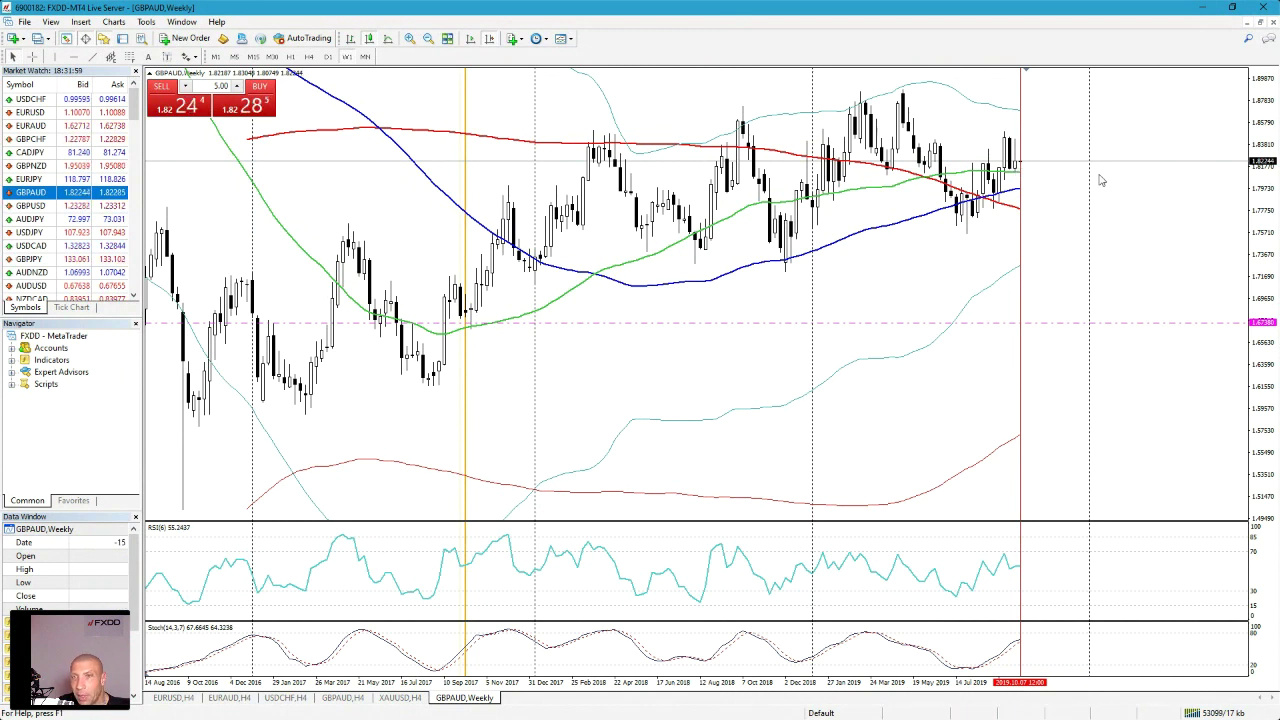
click(409, 38)
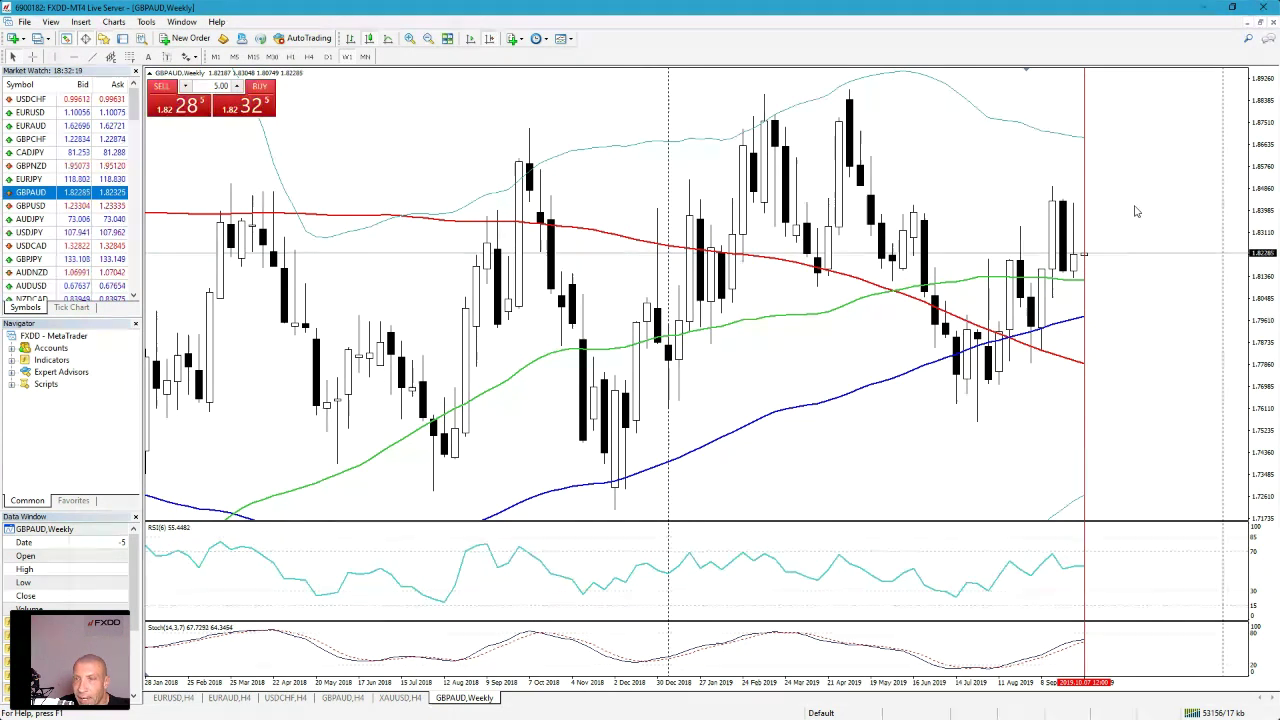
Switch GBPAUD to the H4 timeframe and draw a Fibonacci retracement from the 3 October high down to the 10 October low.
click(309, 56)
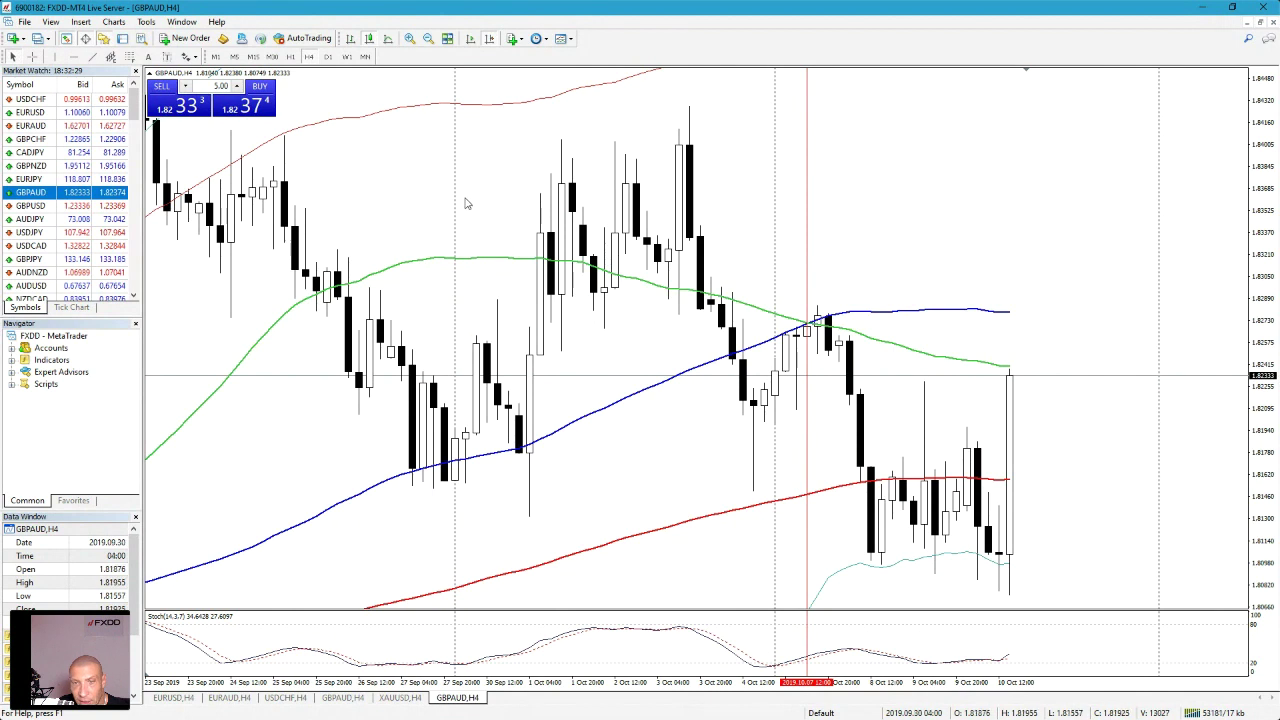
click(75, 37)
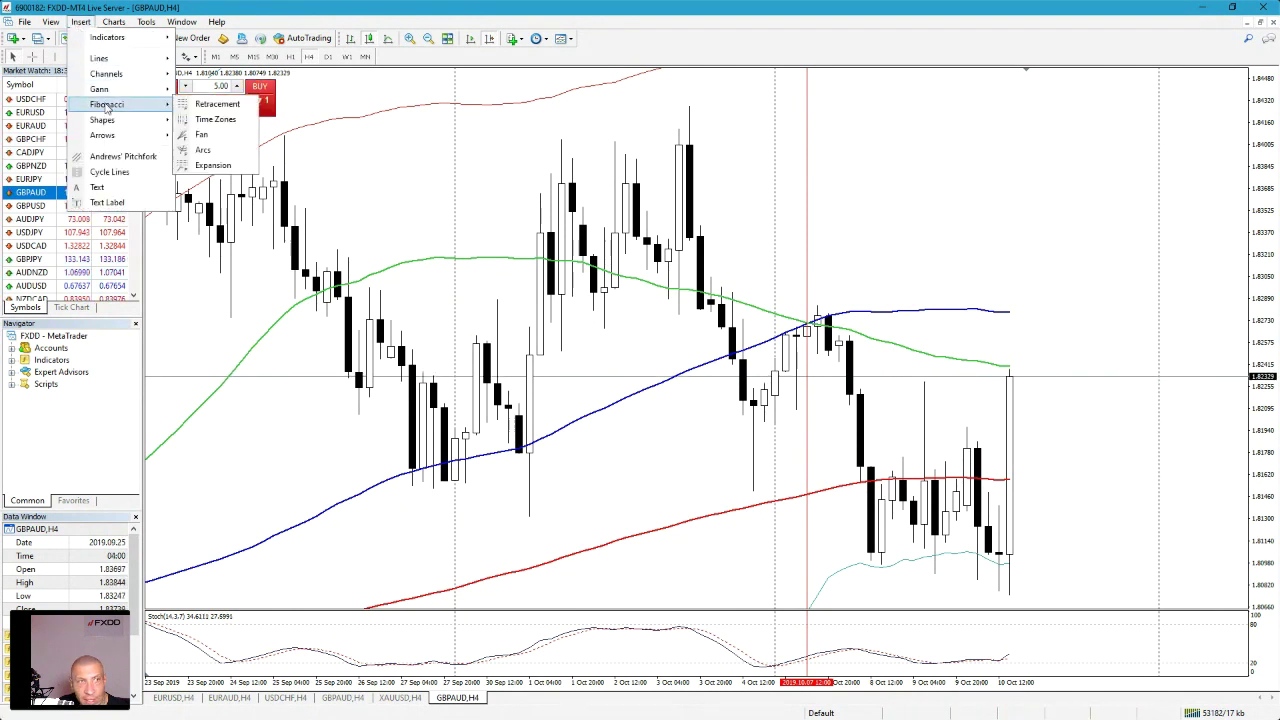
click(208, 115)
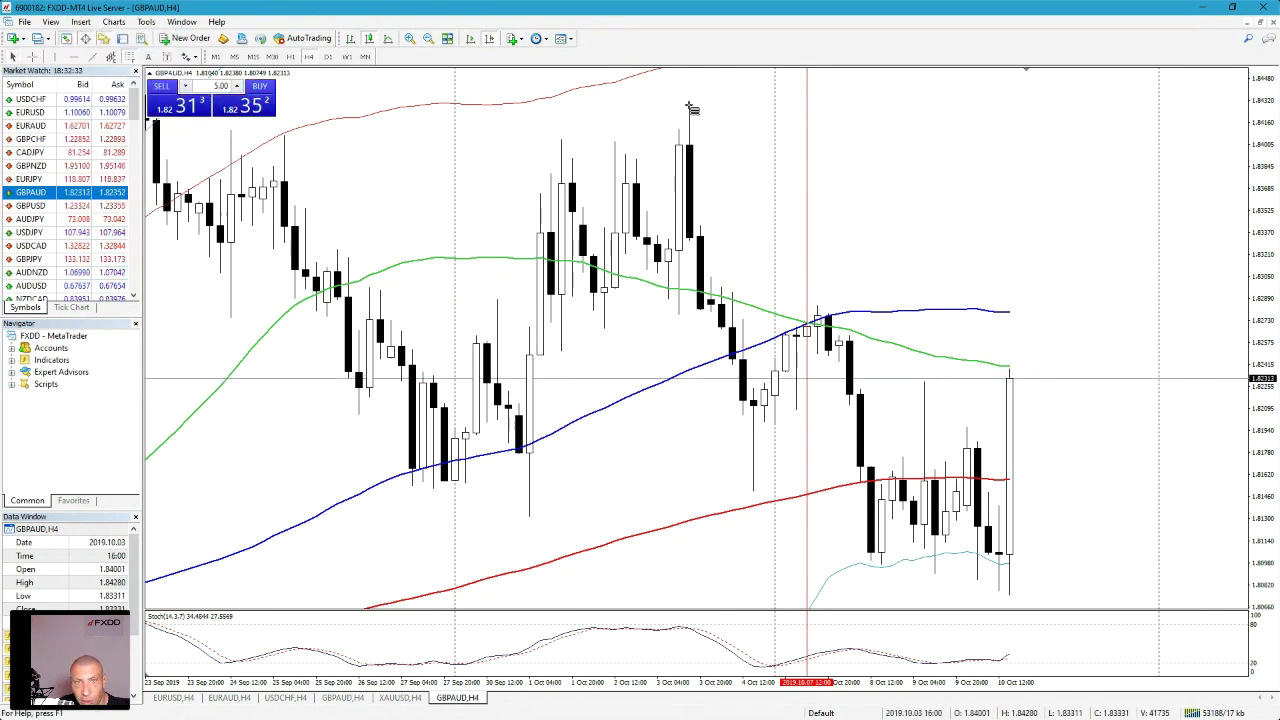
drag(690, 106, 1012, 598)
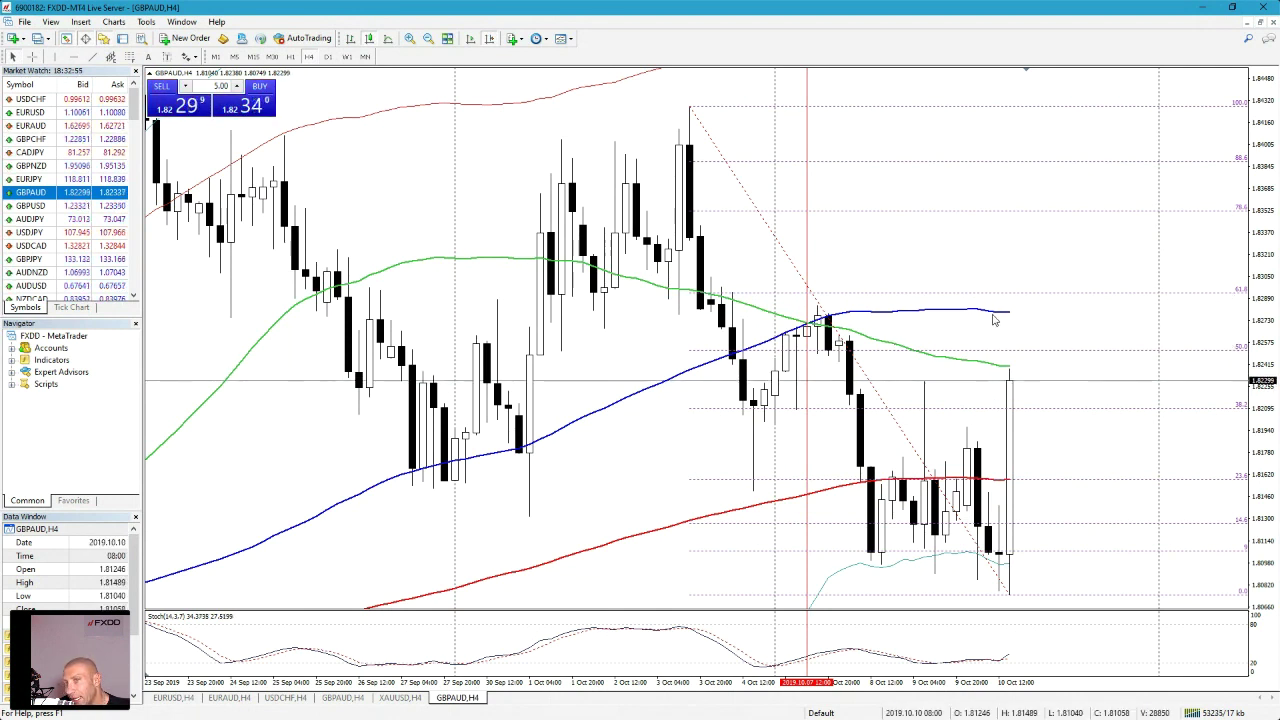
mouse_move(1009, 366)
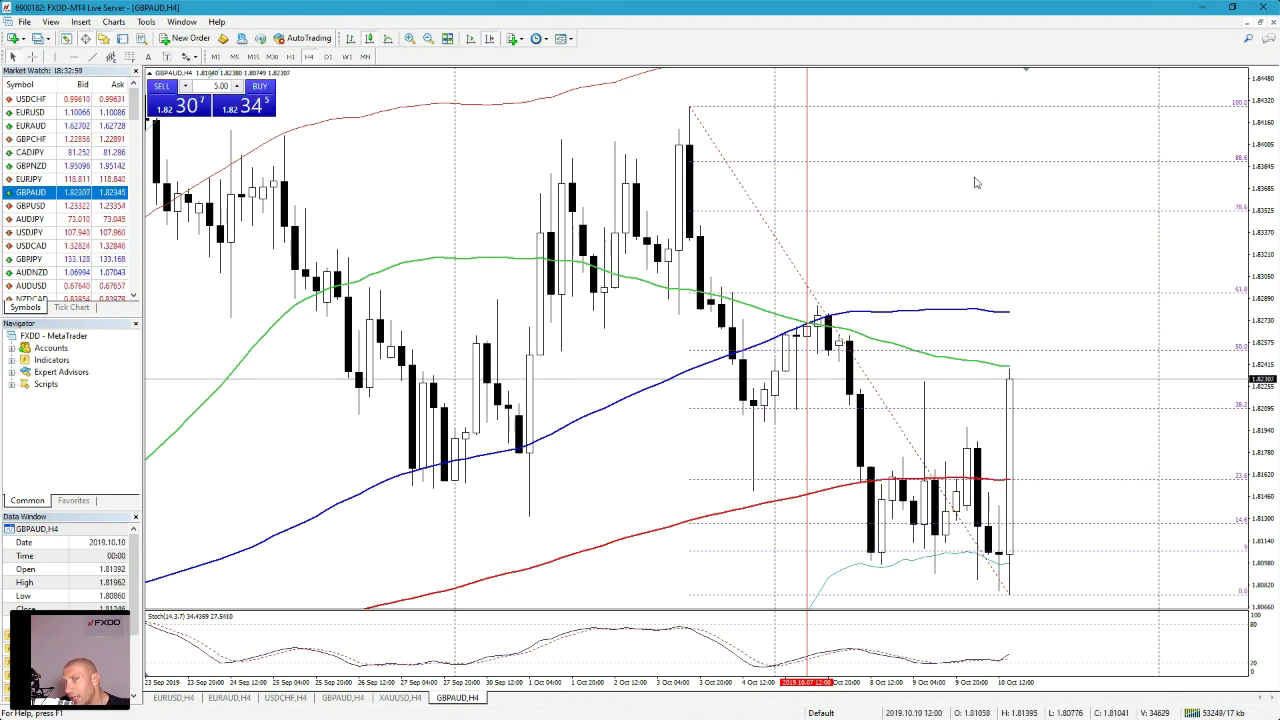
drag(1262, 152, 1270, 224)
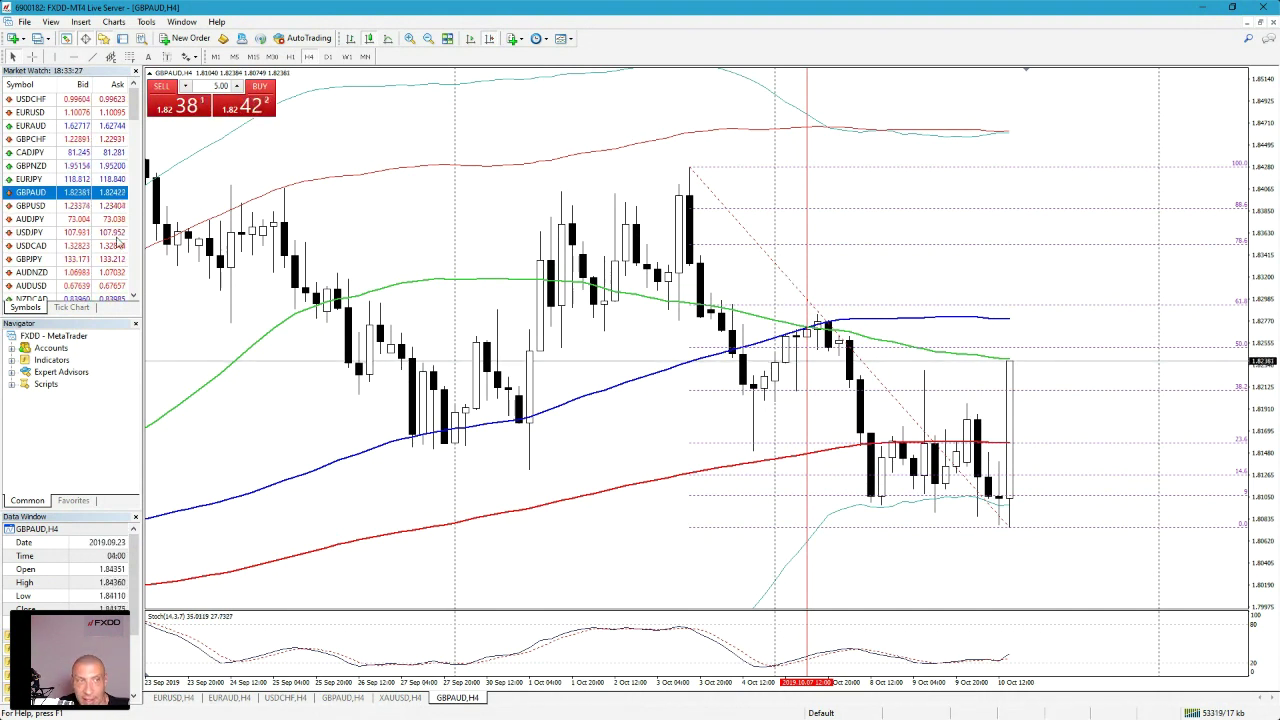
Show GBPUSD on the H4 chart and replace it with AUDJPY.
drag(107, 208, 493, 243)
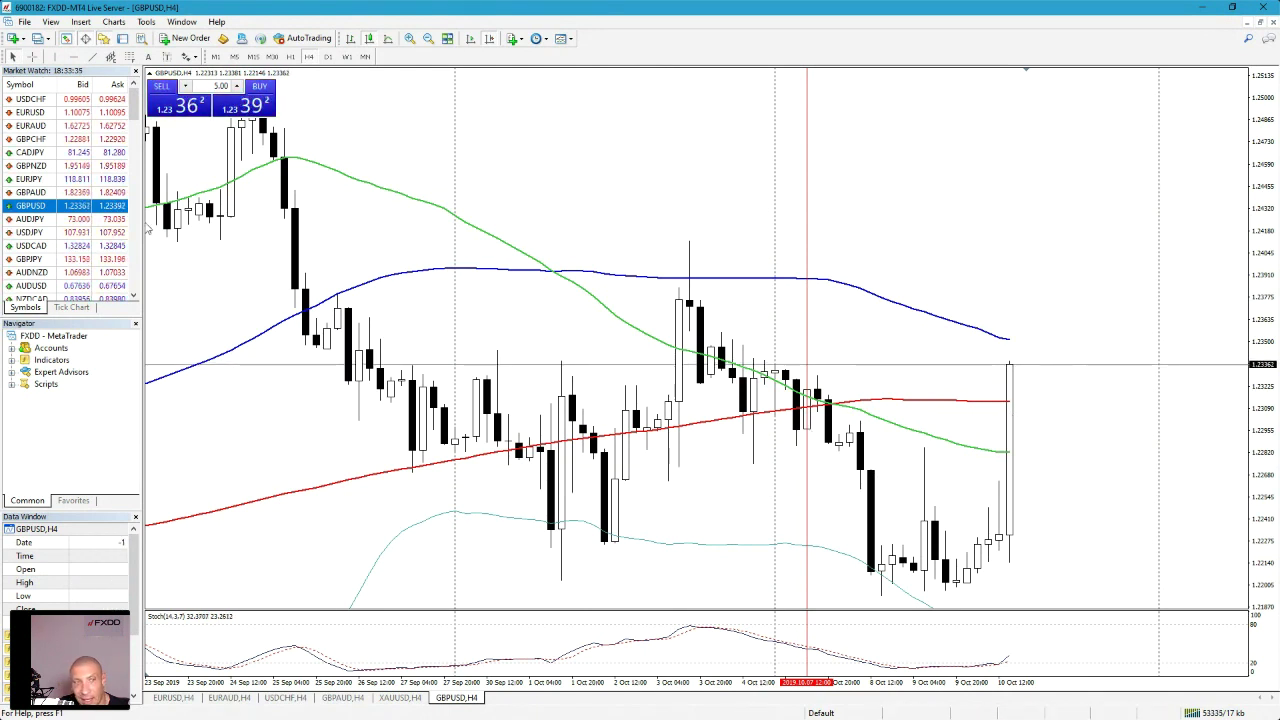
drag(30, 218, 463, 293)
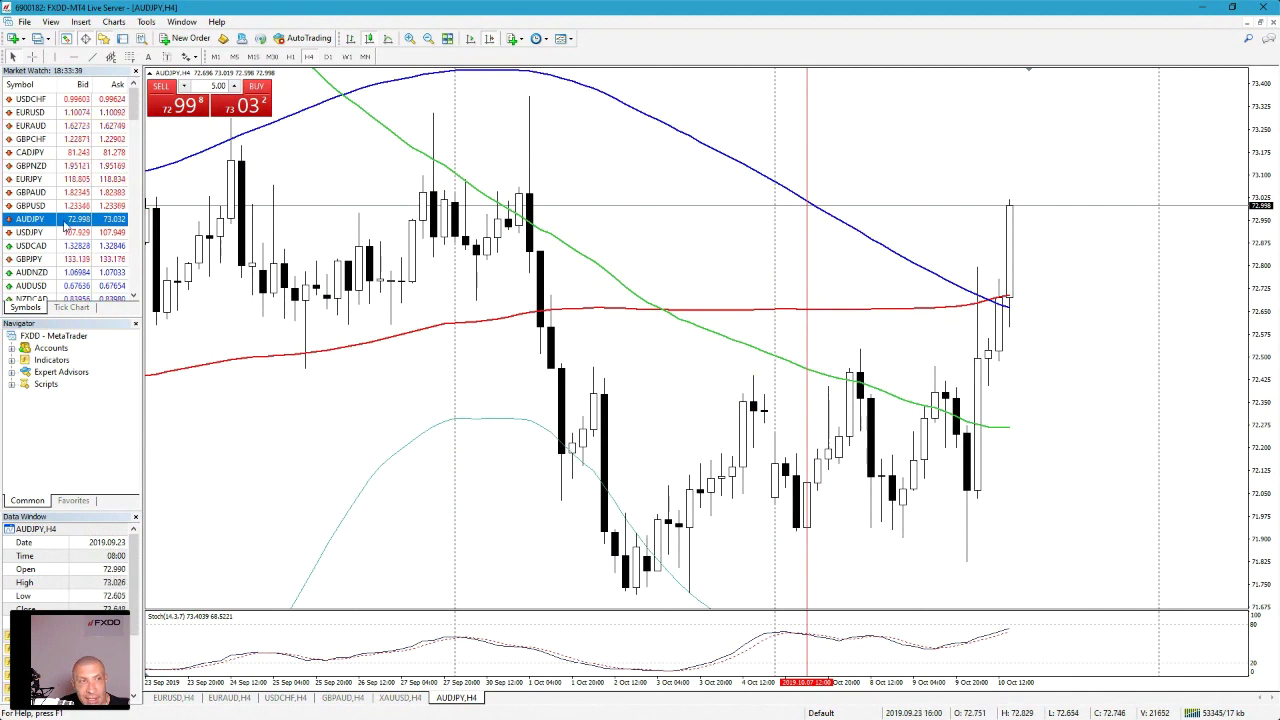
Review USDJPY and USDCAD on the H4 timeframe, and switch the USDCAD chart to weekly.
drag(72, 233, 507, 302)
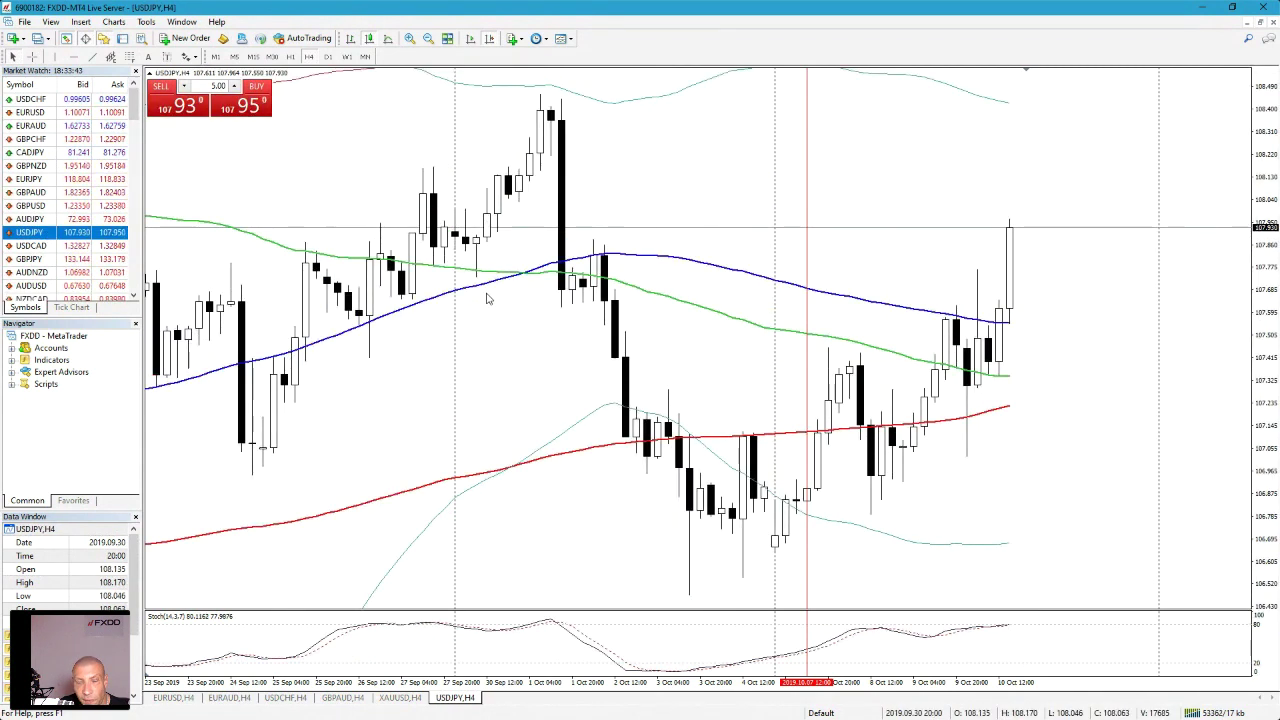
drag(100, 246, 389, 283)
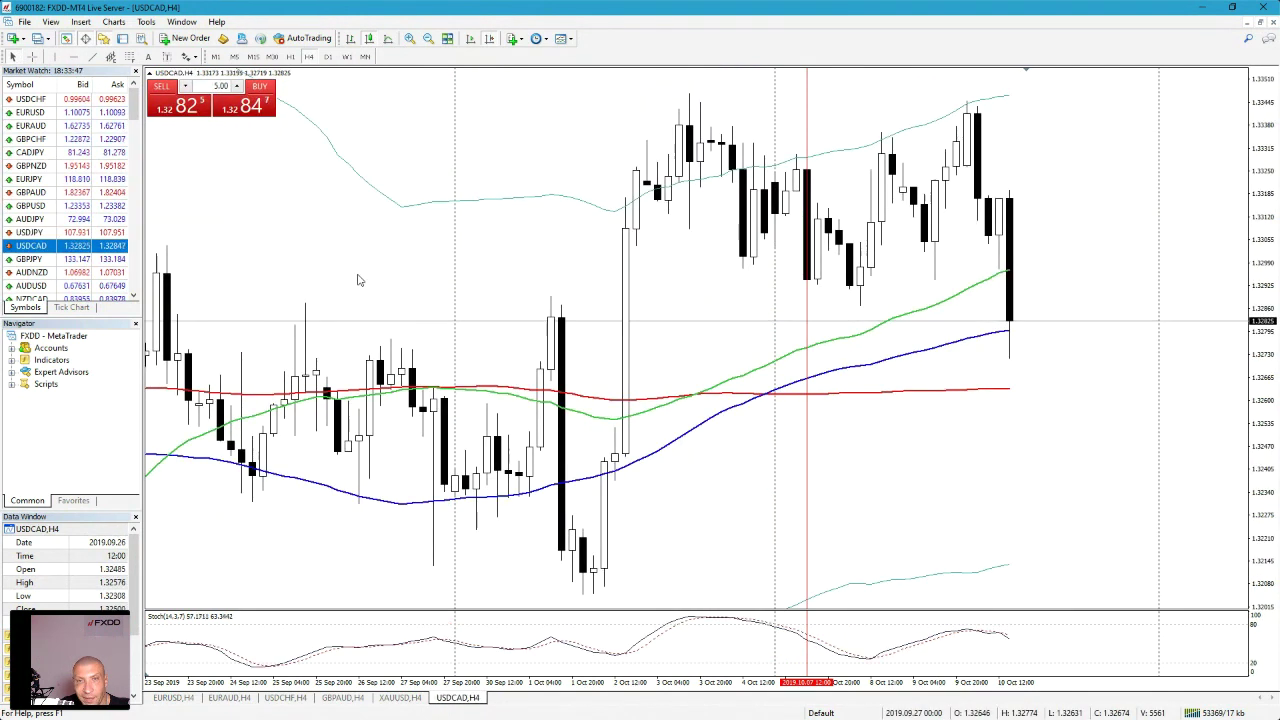
click(346, 56)
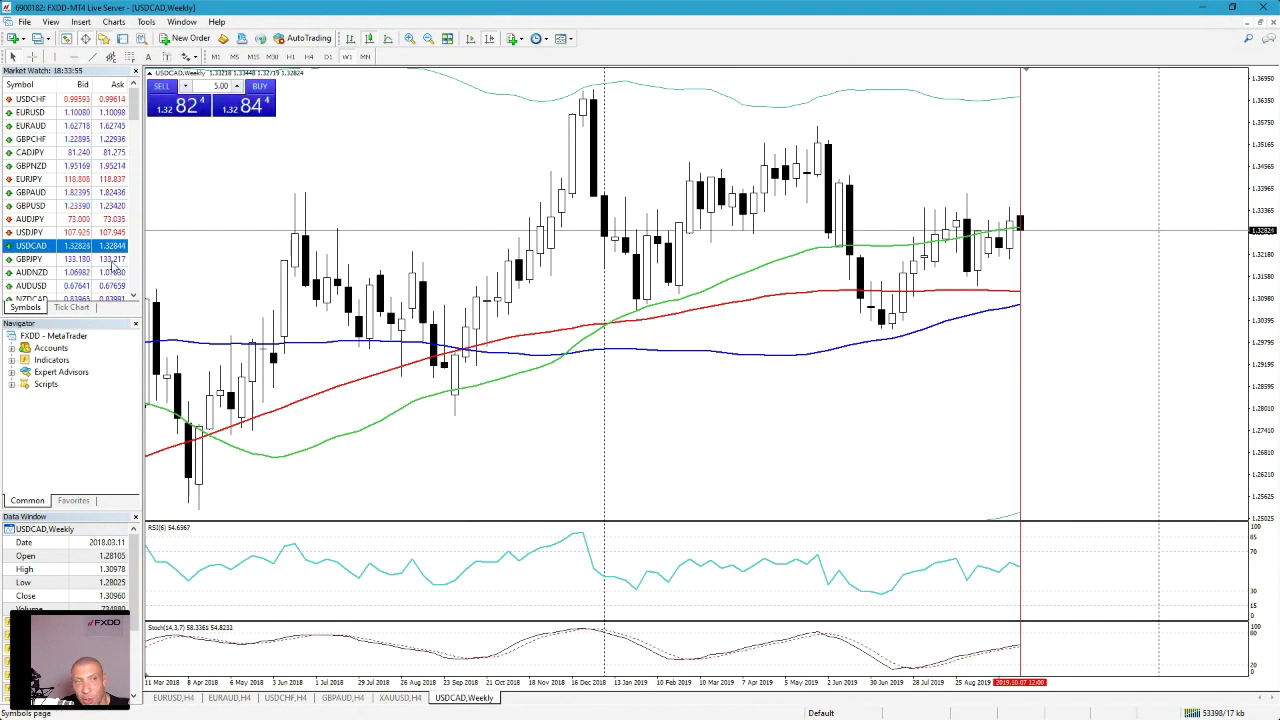
Review GBPJPY, AUDNZD and AUDUSD one after another on the weekly timeframe.
drag(30, 259, 308, 248)
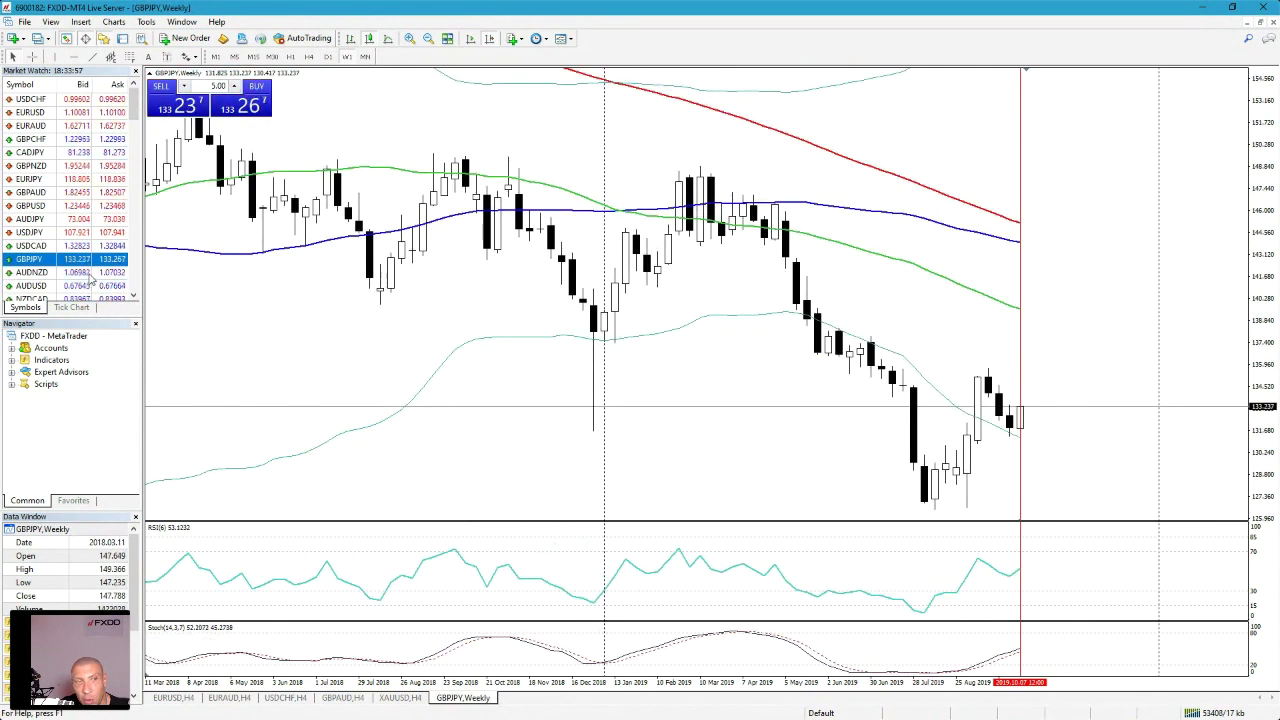
drag(30, 272, 346, 297)
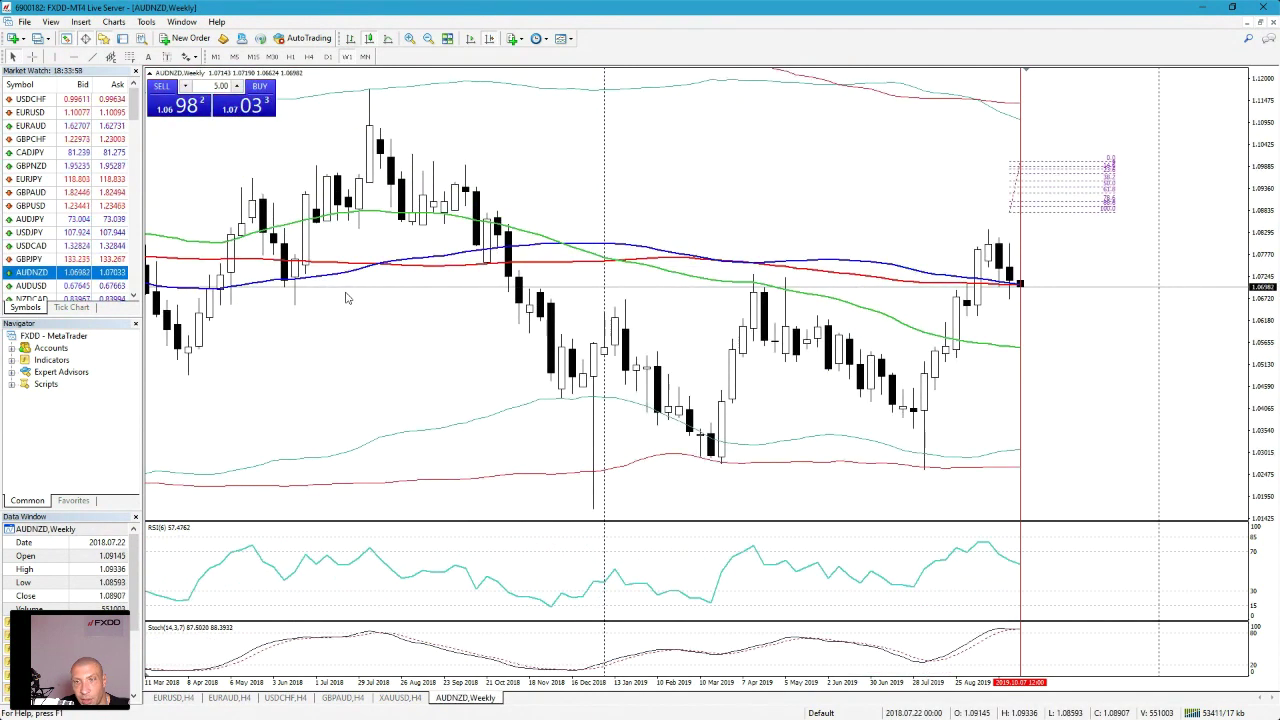
drag(101, 288, 266, 302)
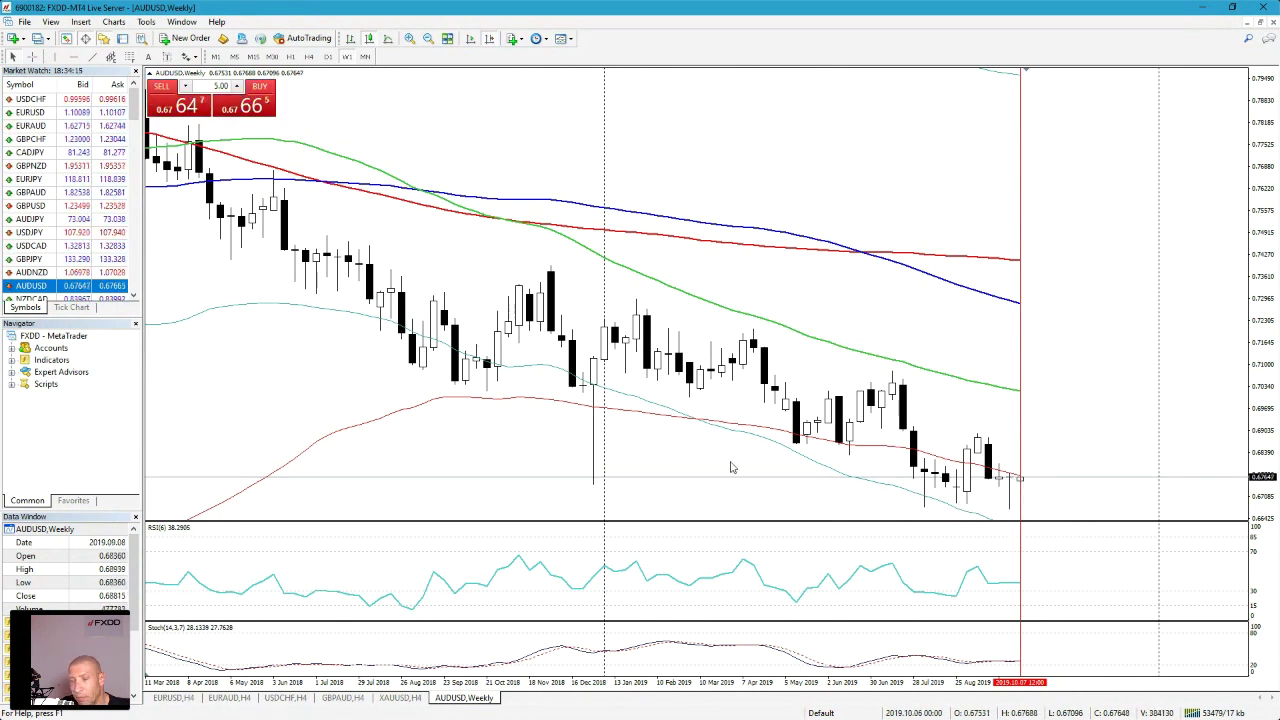
Switch AUDUSD to the H4 timeframe and draw a Fibonacci retracement from the 2 October low up to the 4 October high.
click(310, 57)
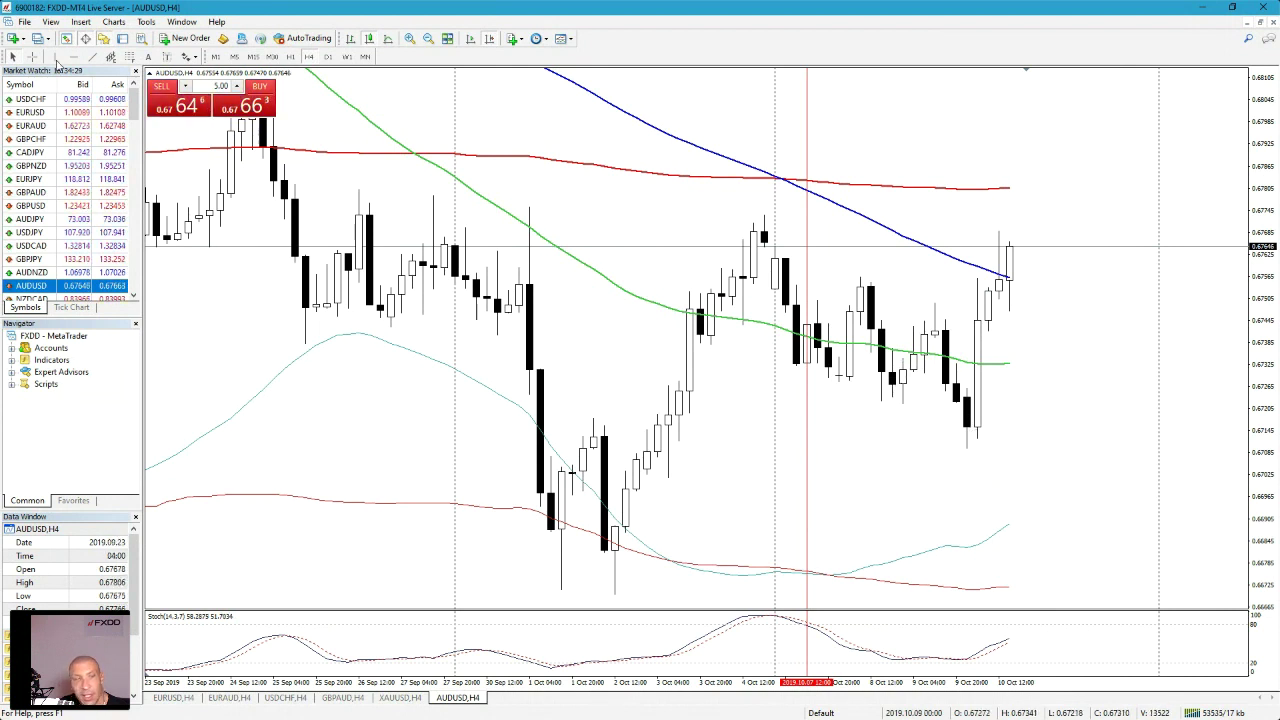
click(80, 21)
mouse_move(117, 105)
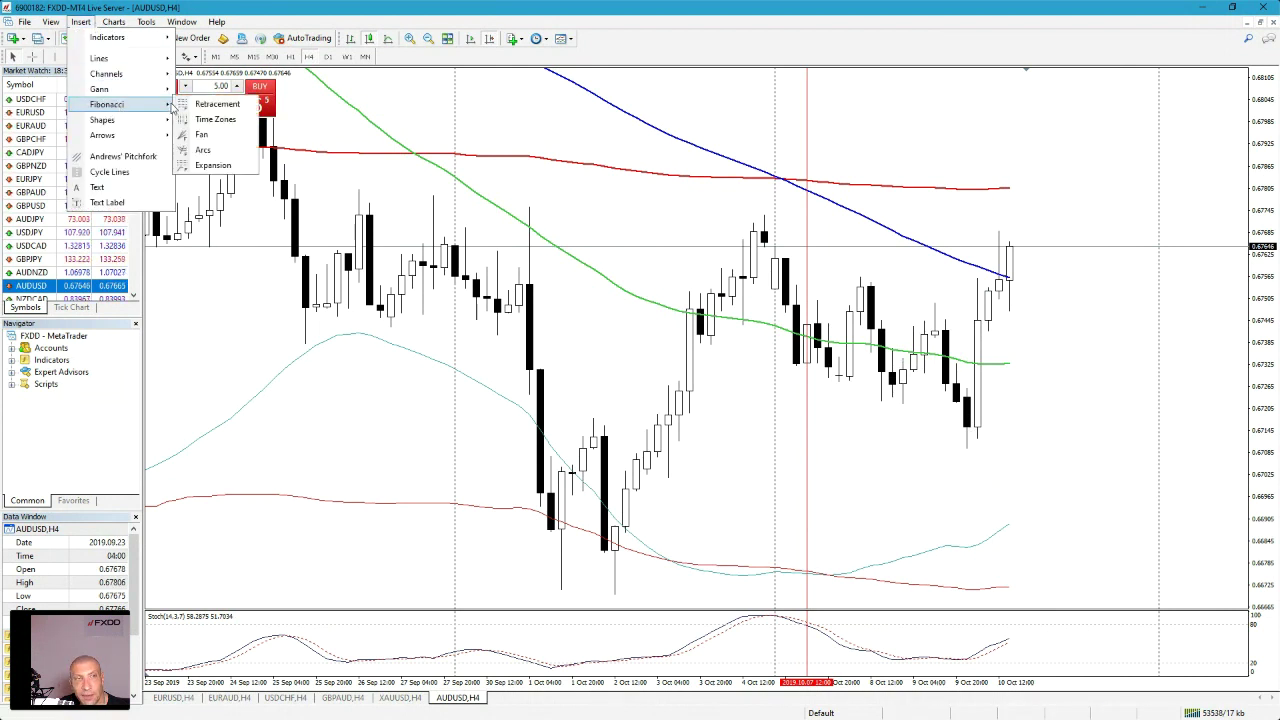
click(205, 110)
drag(617, 583, 766, 218)
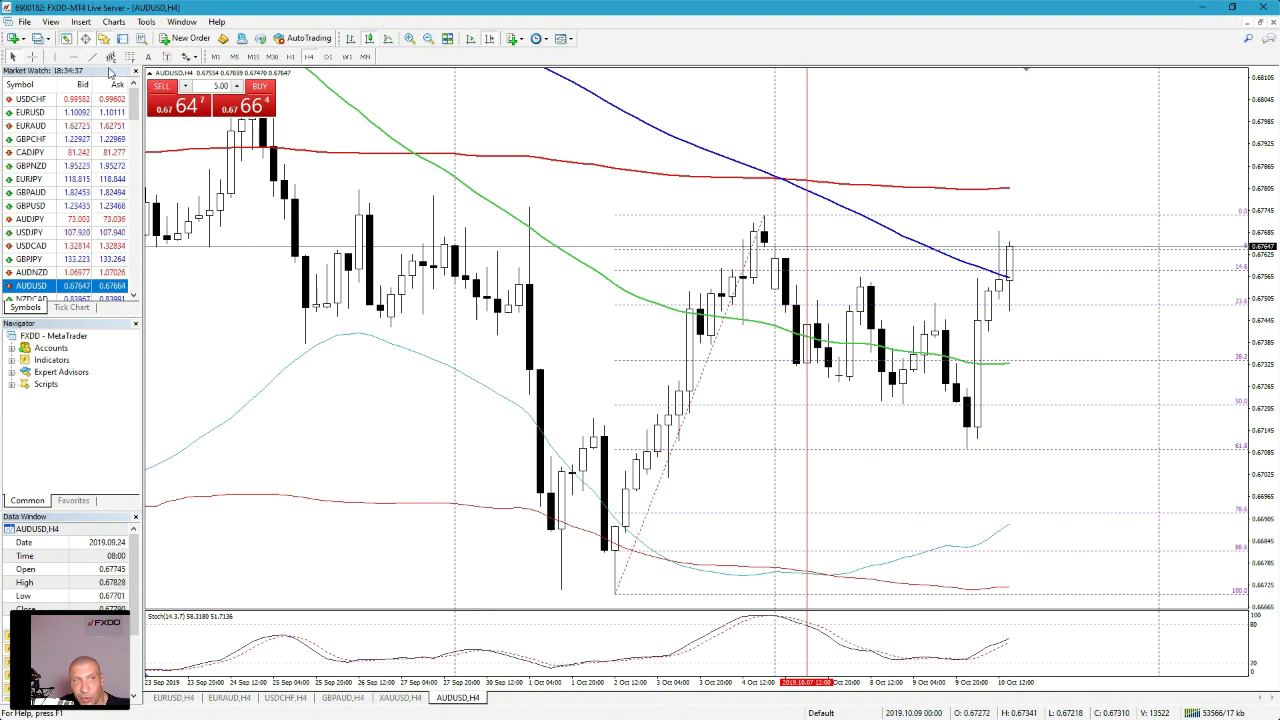
Measure AUDUSD with the crosshair from the candles around 9 October to the 10 October high and back to the 2 October low.
click(31, 56)
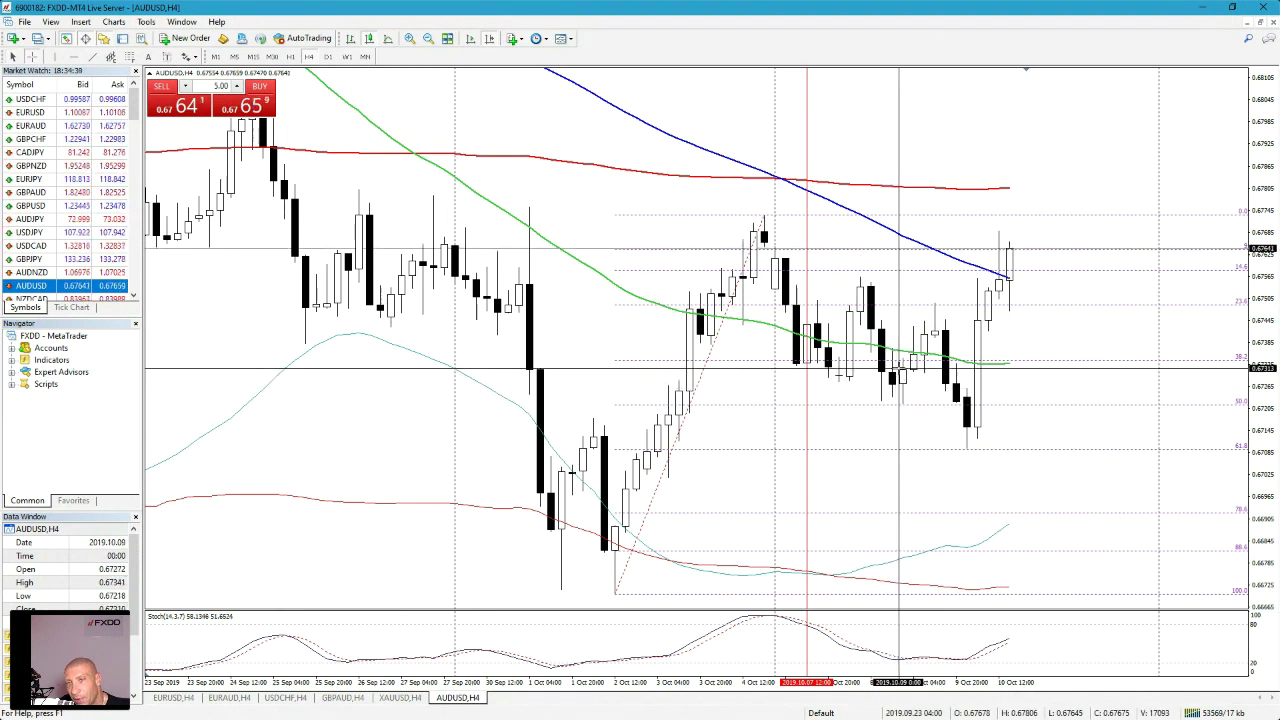
drag(898, 369, 1002, 236)
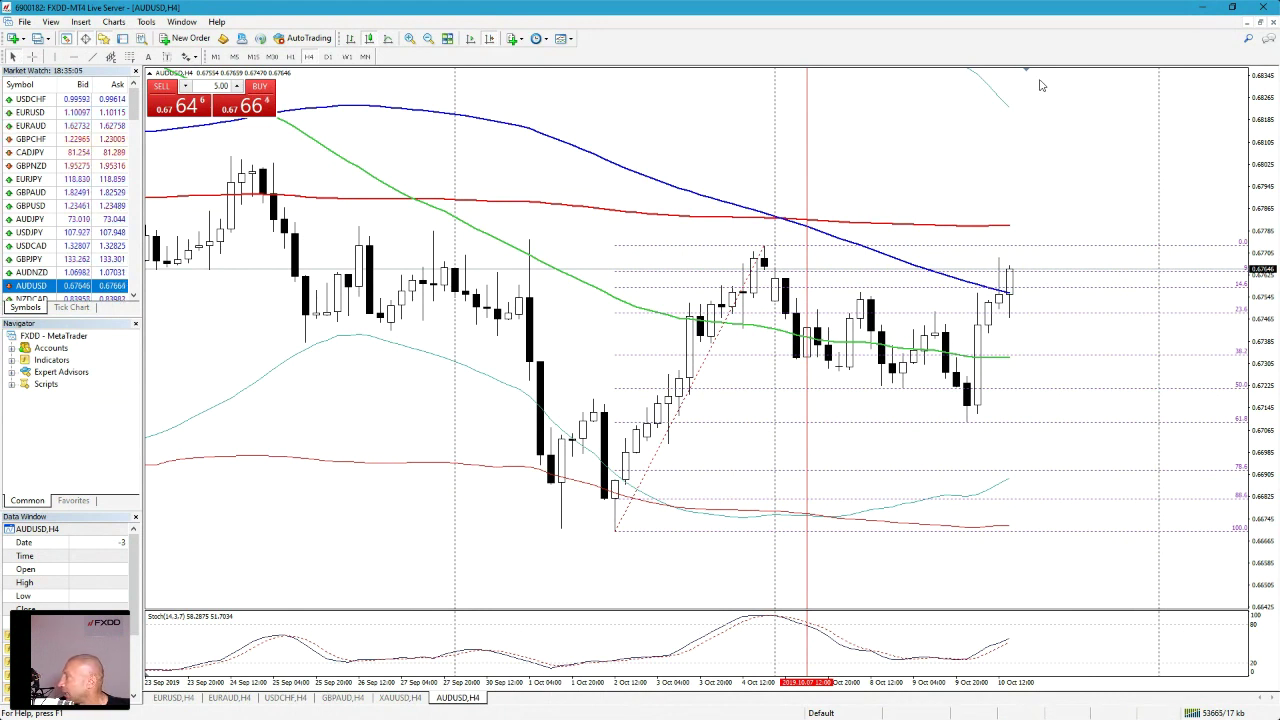
click(32, 57)
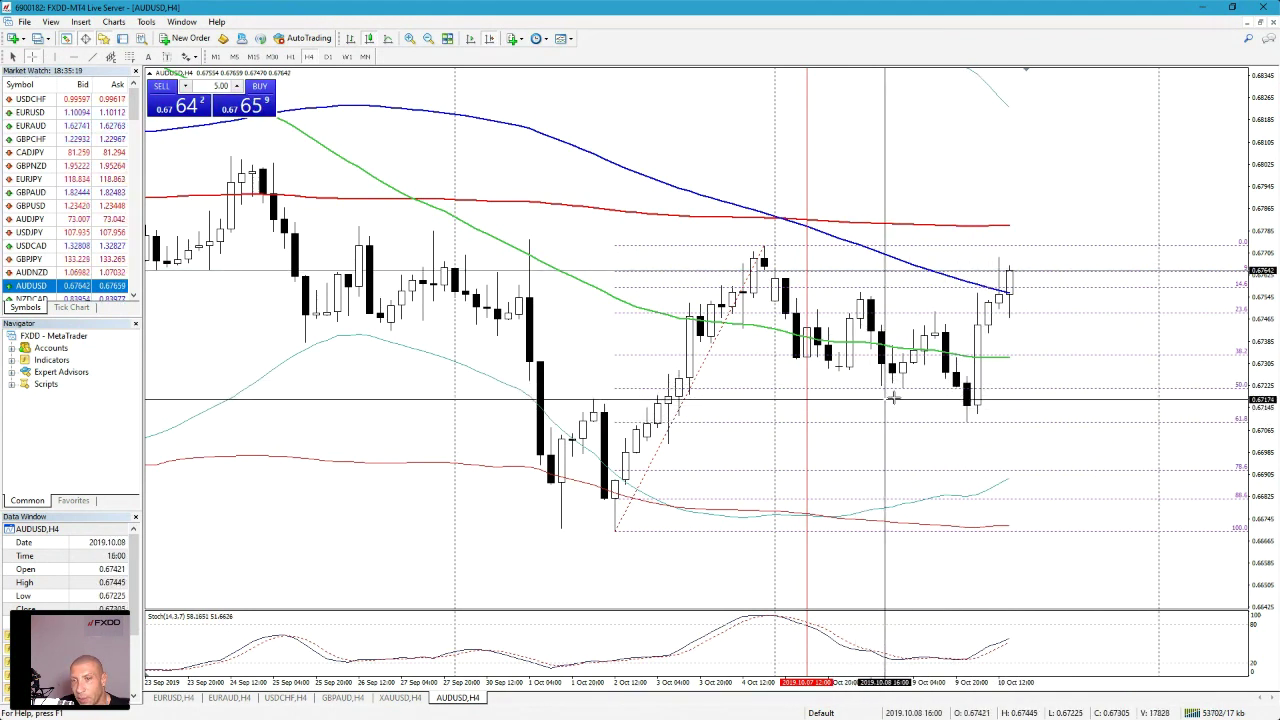
drag(898, 384, 630, 477)
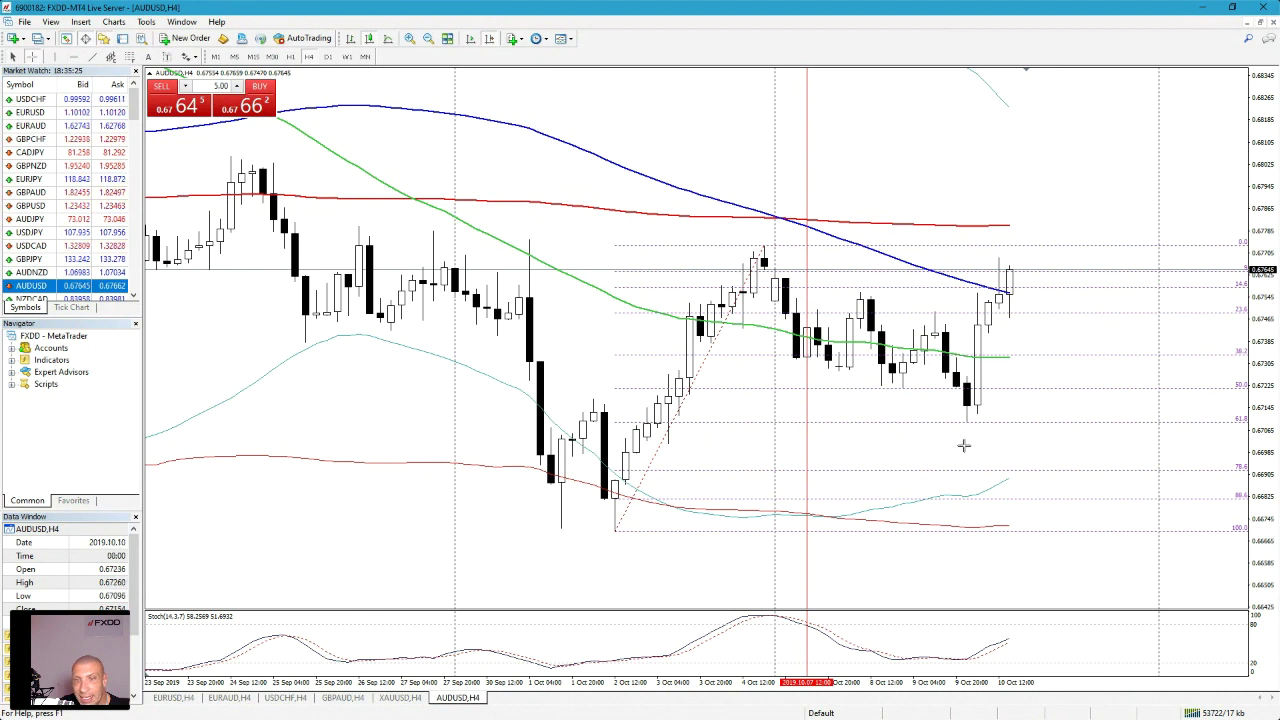
middle_click(909, 390)
drag(909, 390, 613, 536)
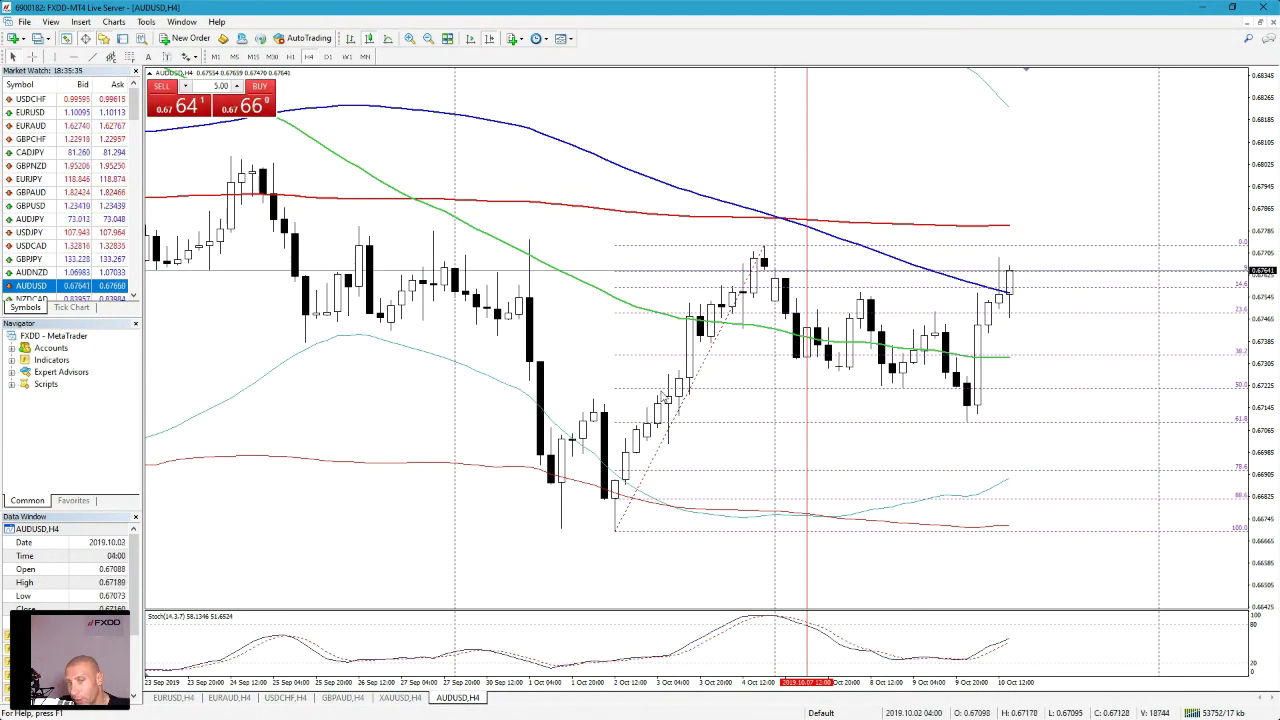
Replace the AUDUSD chart with USDCHF and show it on the weekly timeframe.
mouse_move(852, 348)
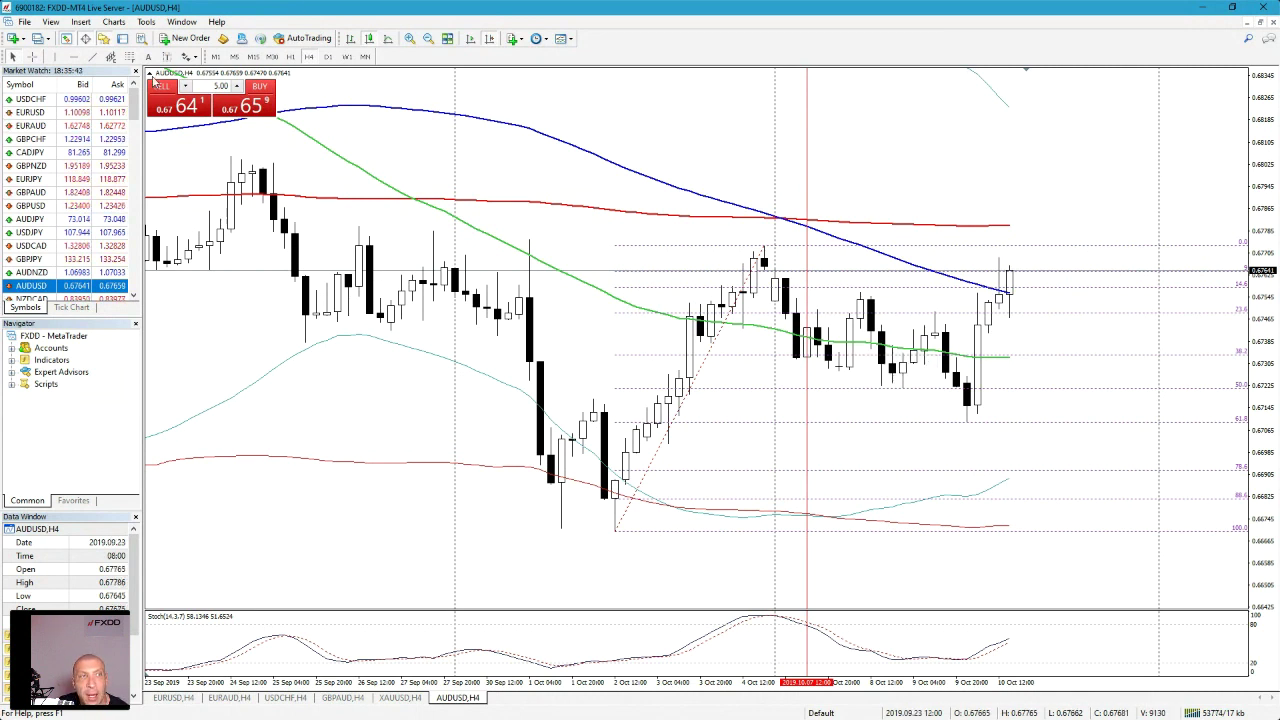
drag(30, 99, 295, 195)
click(347, 57)
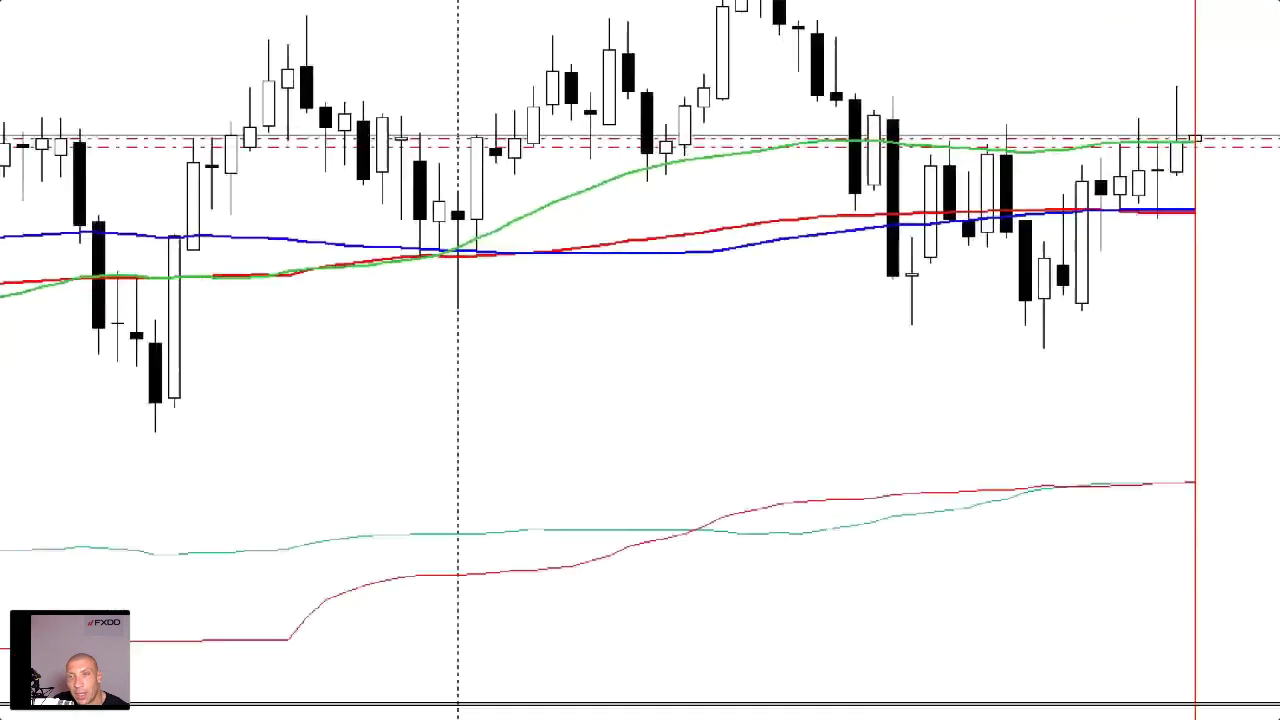
Mark the inverse head and shoulders on an enlarged USDCHF weekly view with handwritten S, H and S, and return to the normal view.
mouse_move(973, 284)
mouse_down()
mouse_move(949, 262)
mouse_move(1014, 330)
mouse_move(908, 315)
mouse_up()
drag(1042, 348, 1046, 410)
mouse_move(1046, 390)
mouse_down()
mouse_move(1062, 353)
mouse_move(1076, 424)
mouse_up()
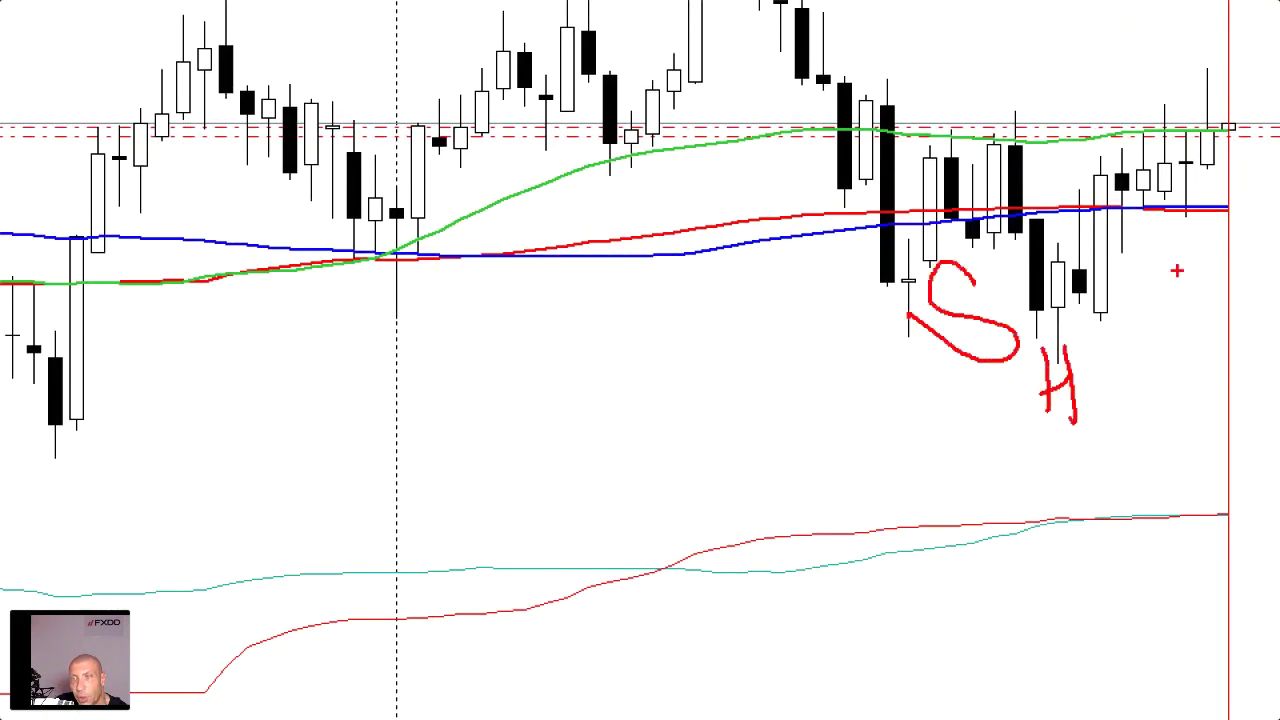
mouse_move(1186, 240)
mouse_down()
mouse_move(1200, 296)
mouse_move(1160, 320)
mouse_up()
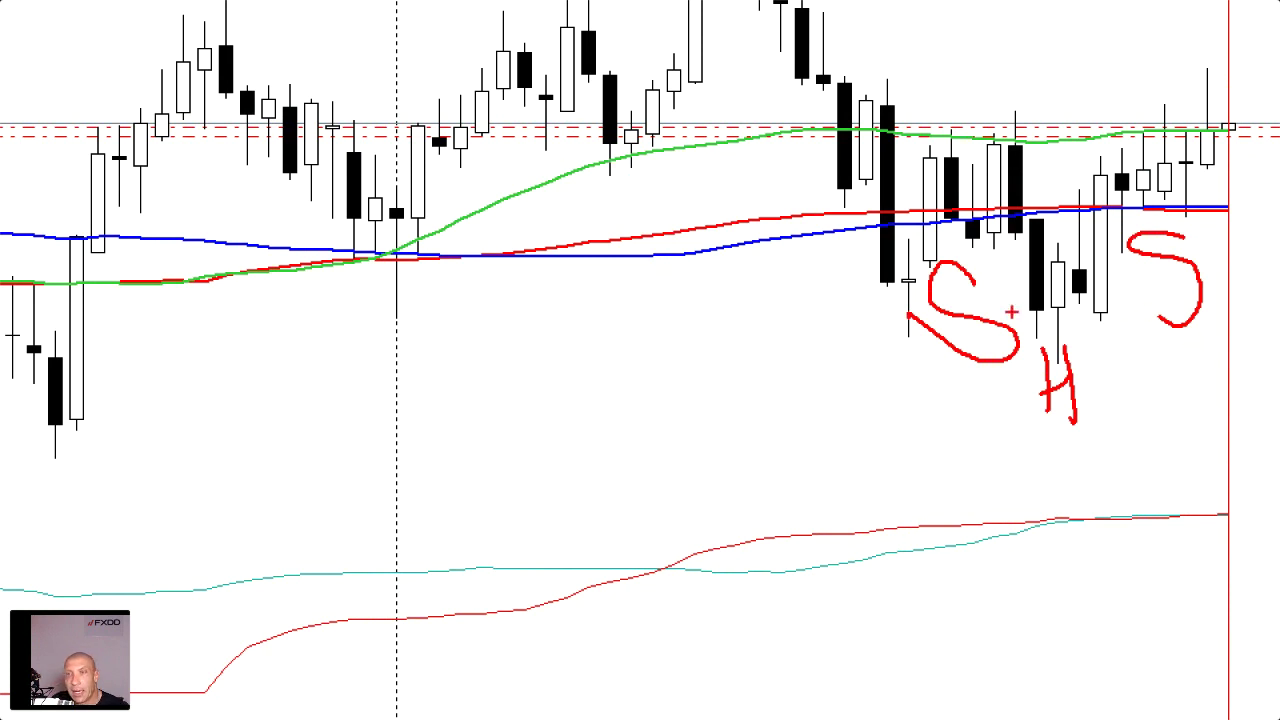
key(minus)
key(F11)
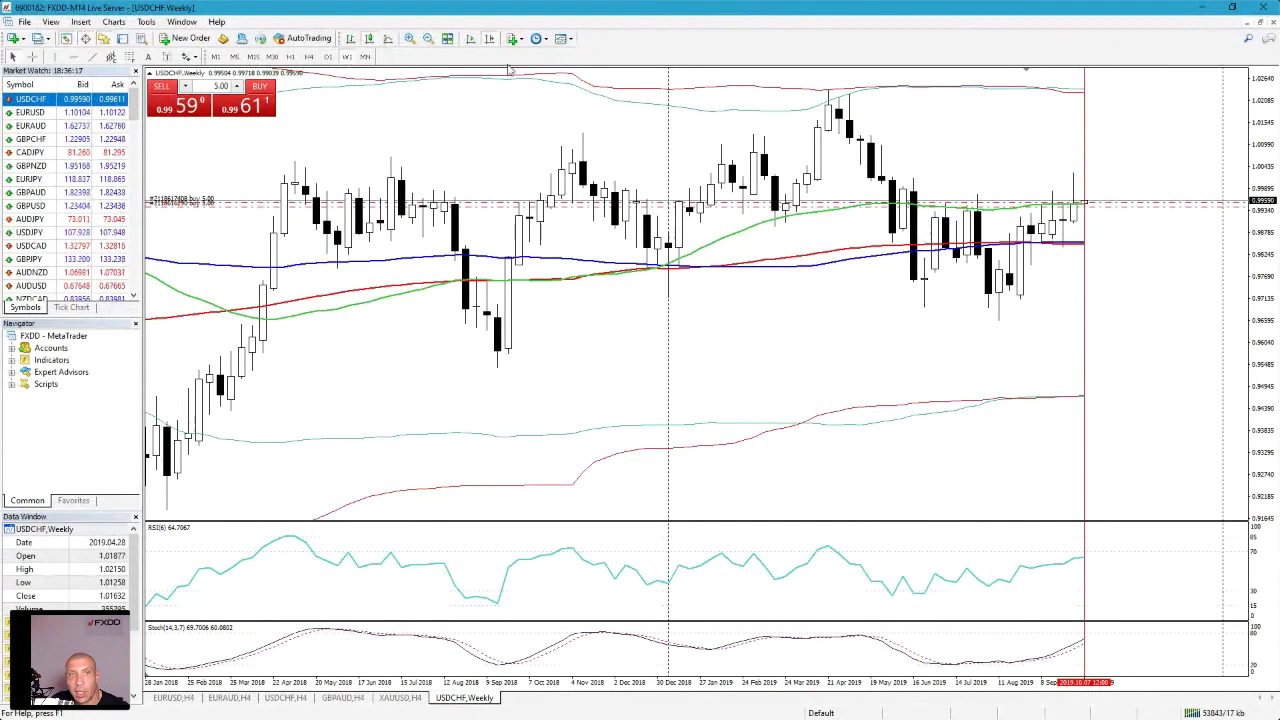
Switch USDCHF to the H4 timeframe and draw a Fibonacci retracement from the 8 October low up to the 9 October high.
click(309, 57)
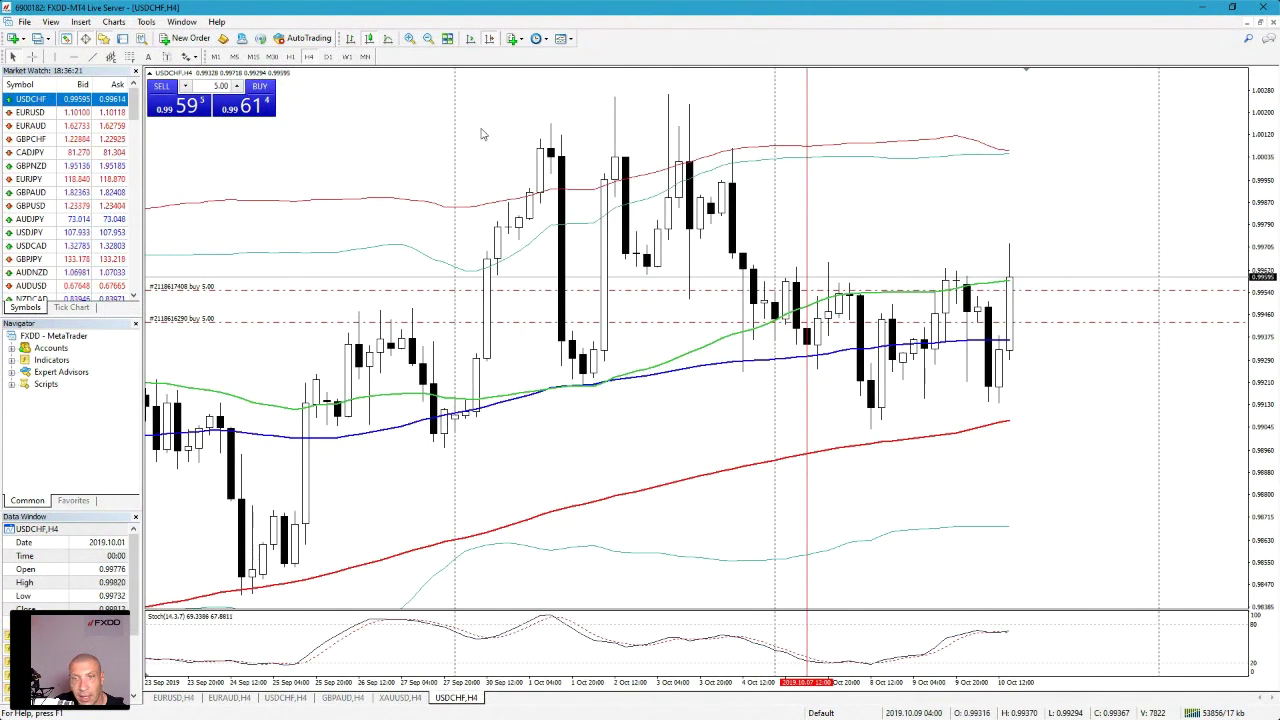
click(80, 21)
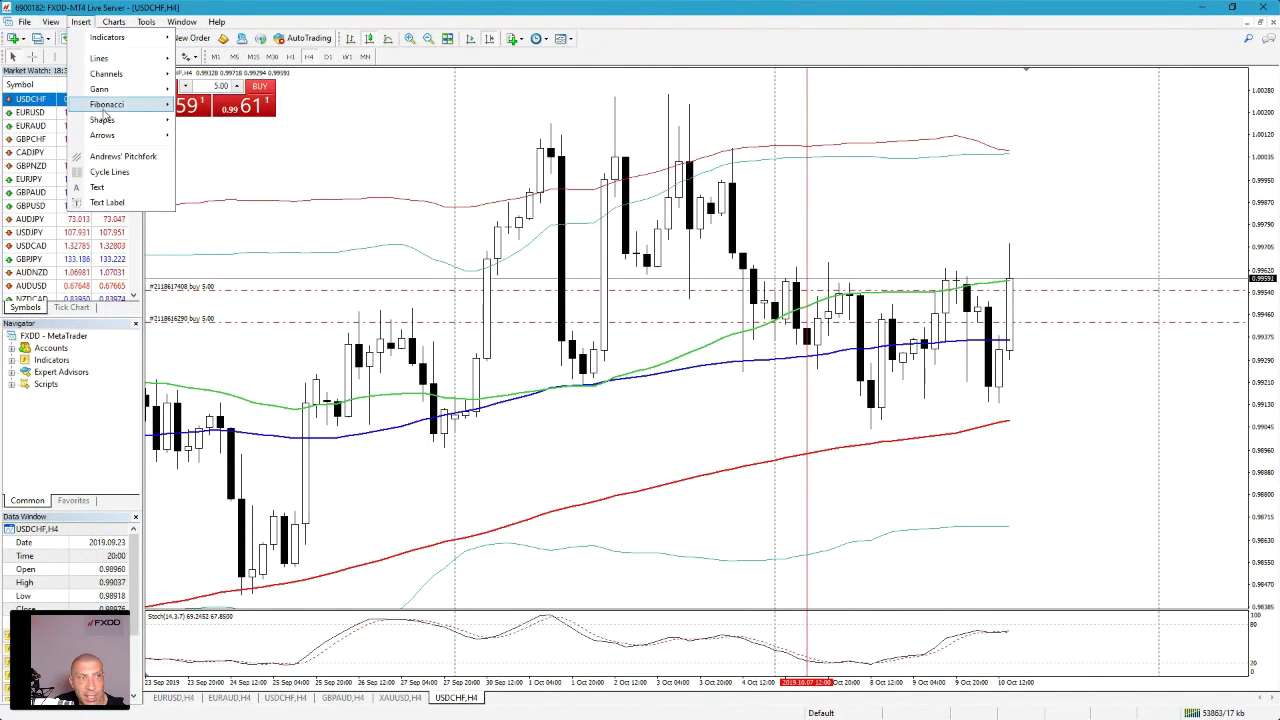
mouse_move(107, 104)
click(253, 147)
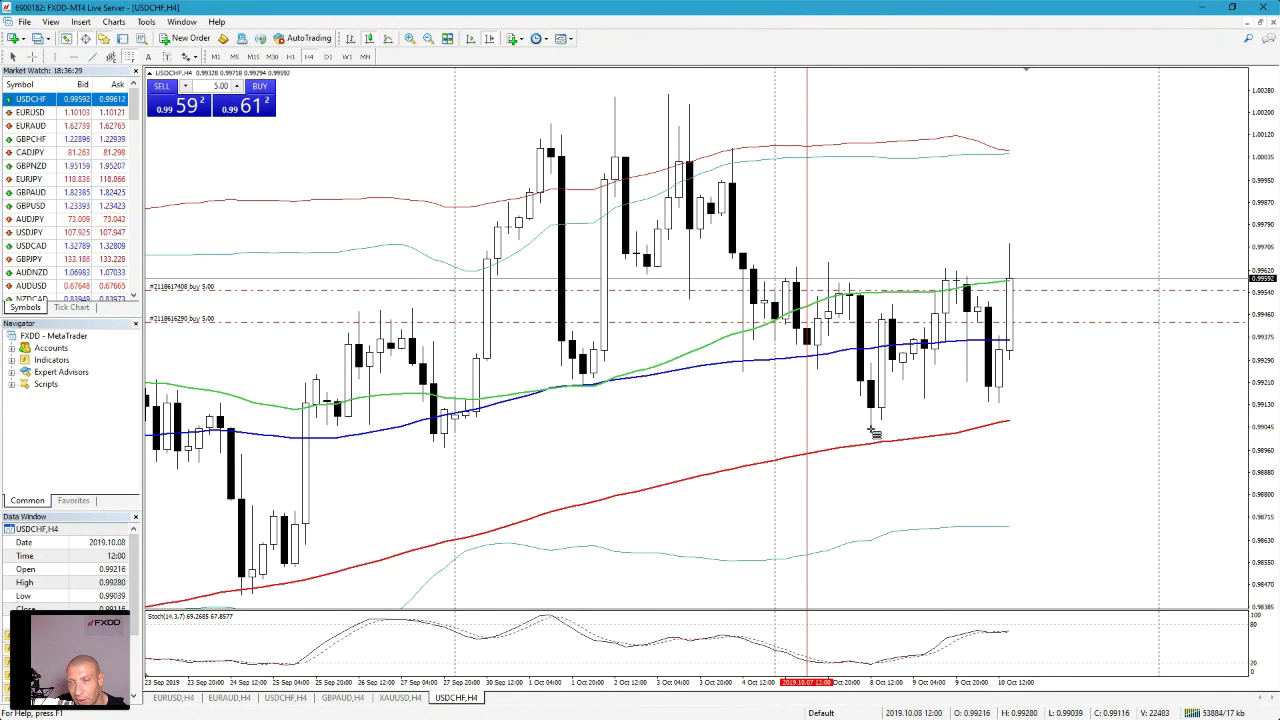
mouse_move(873, 426)
mouse_down()
mouse_move(925, 295)
mouse_move(950, 271)
mouse_up()
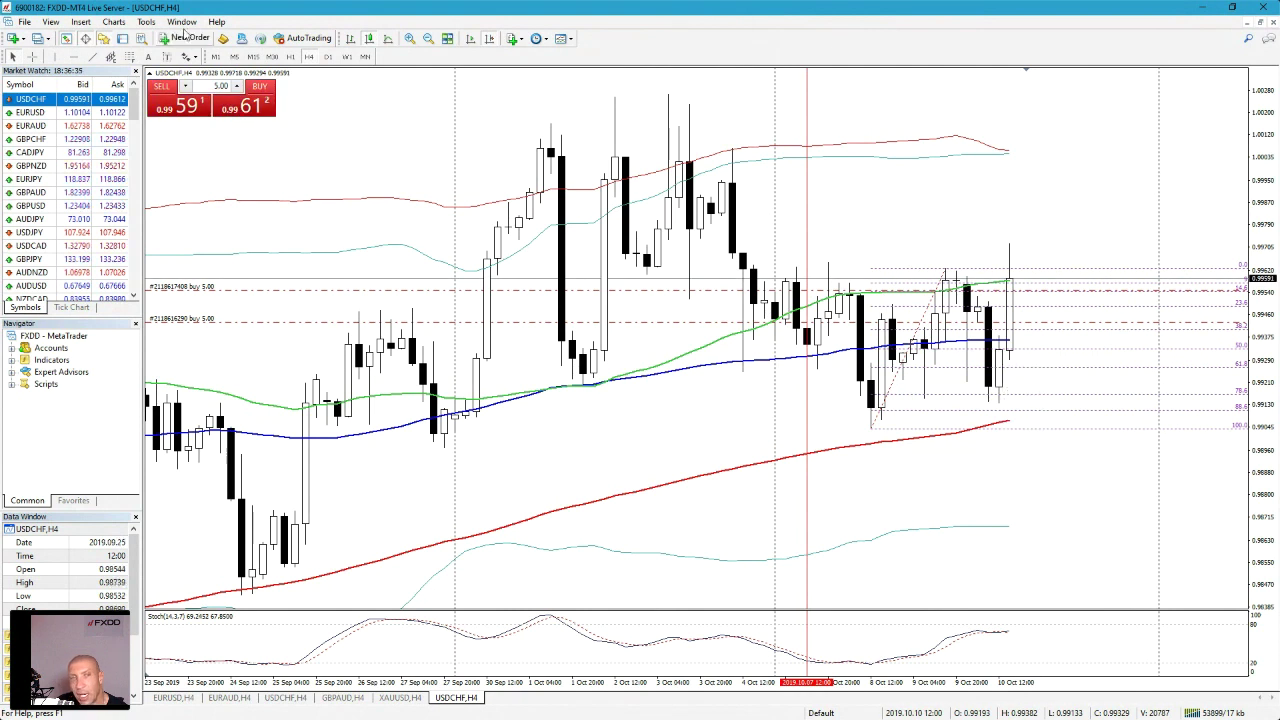
Inspect the 10 October USDCHF candle against the retracement levels with the crosshair.
click(32, 56)
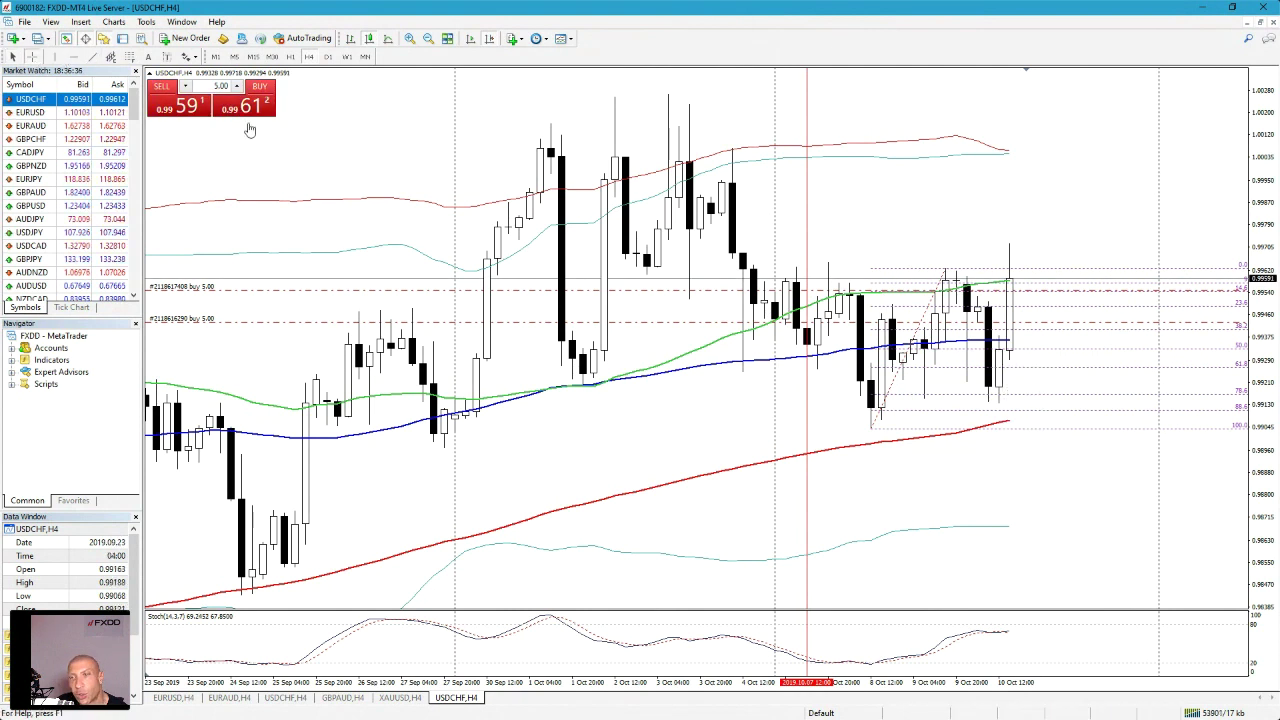
click(1001, 350)
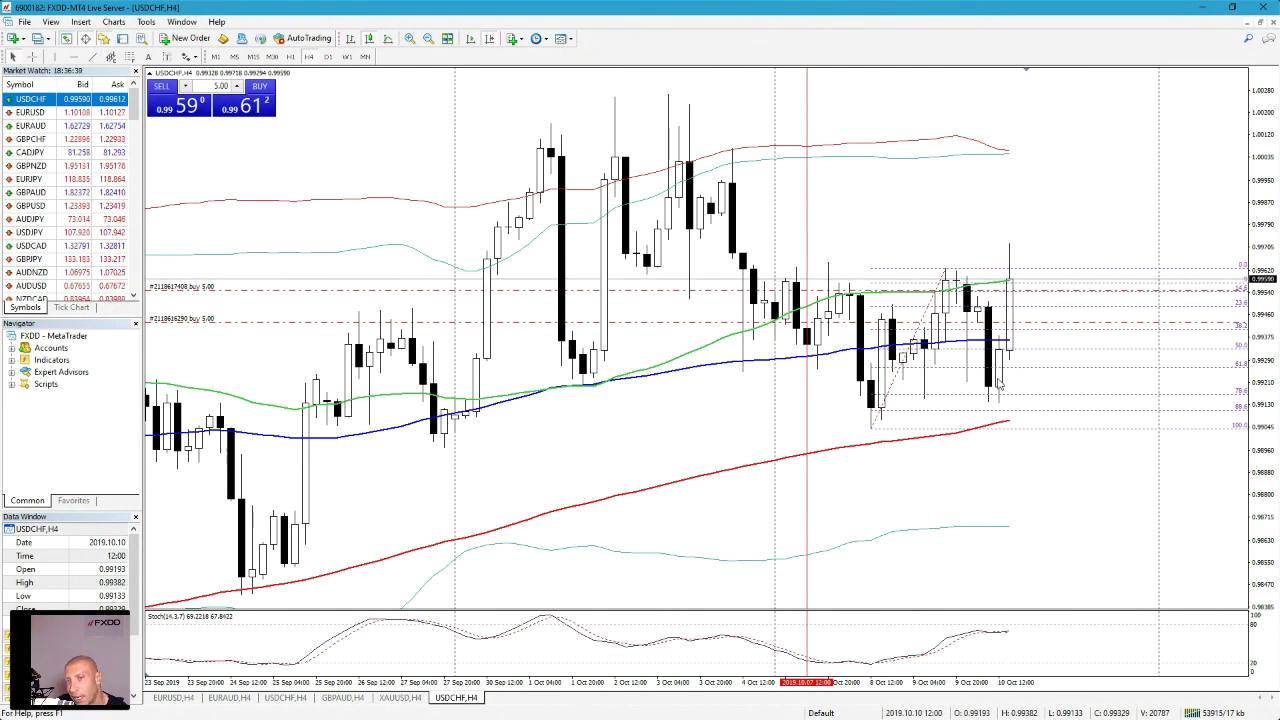